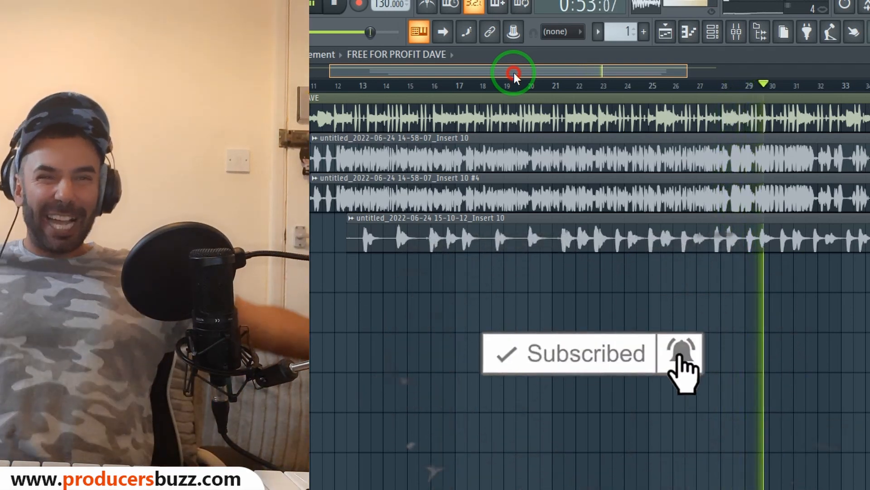
Play the 'FREE FOR PROFIT DAVE' arrangement and show the Main Rec insert's effects in the Mixer
drag(514, 73, 622, 89)
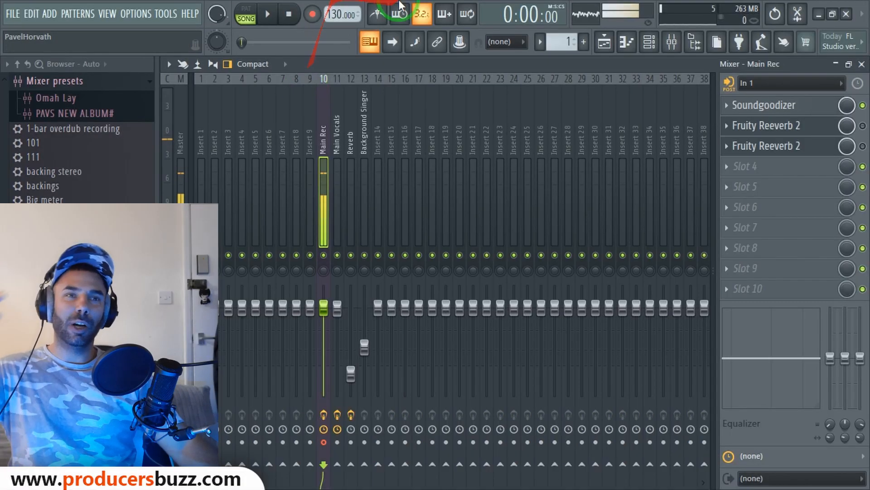
Close the Mixer and audition the soloed Track 2 vocal together with the Track 1 beat
drag(399, 9, 359, 246)
click(862, 64)
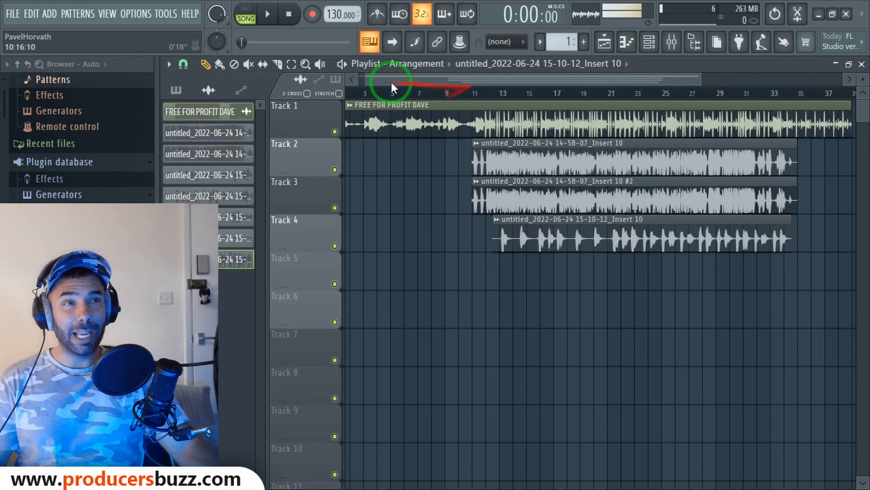
drag(704, 76, 629, 79)
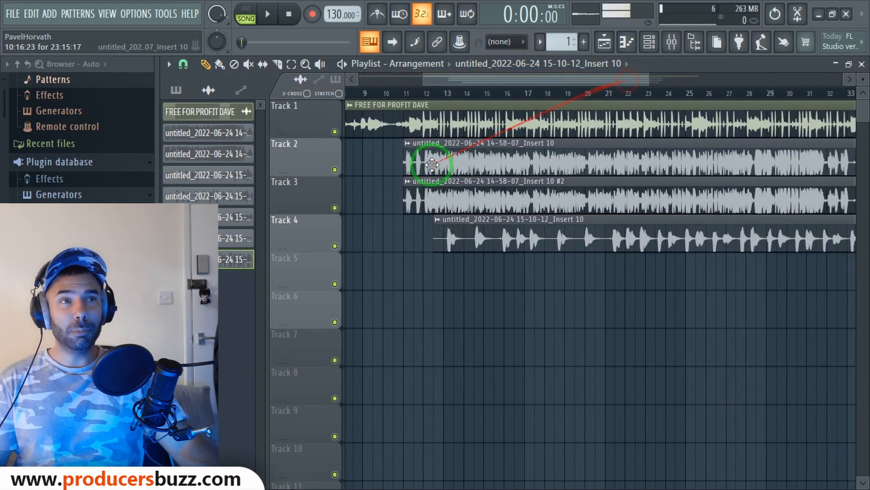
right_click(317, 200)
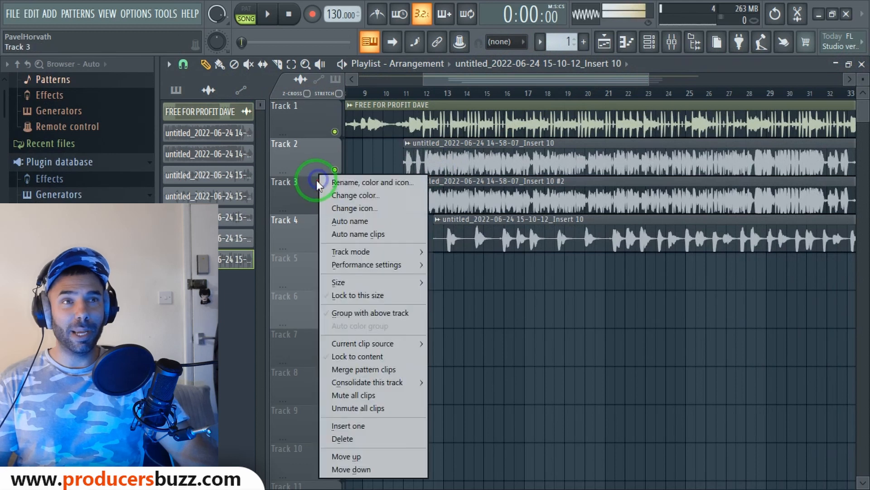
click(315, 172)
right_click(335, 170)
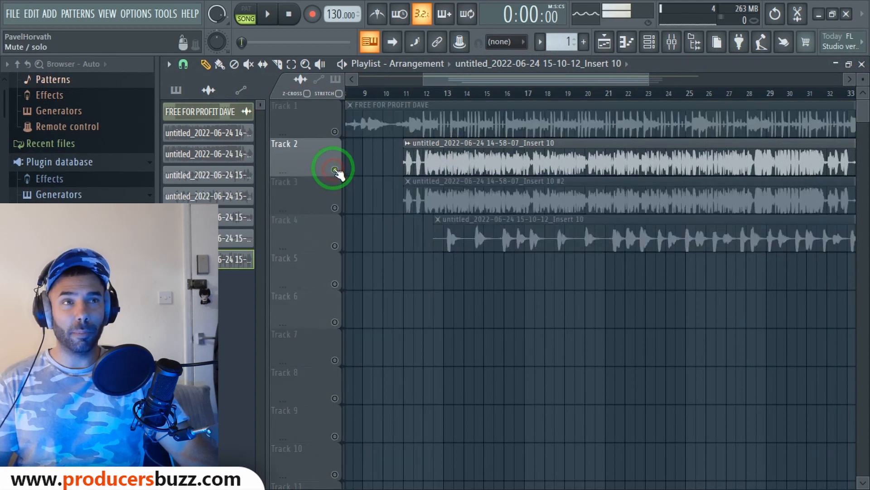
click(335, 132)
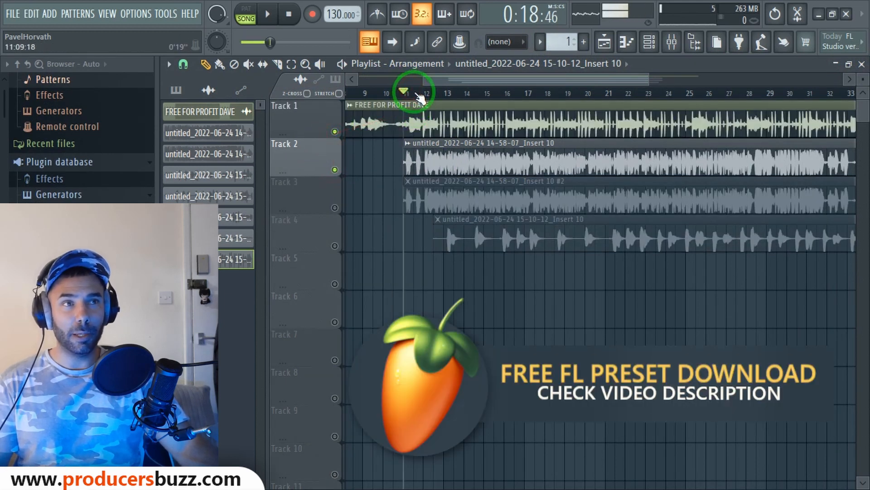
key(space)
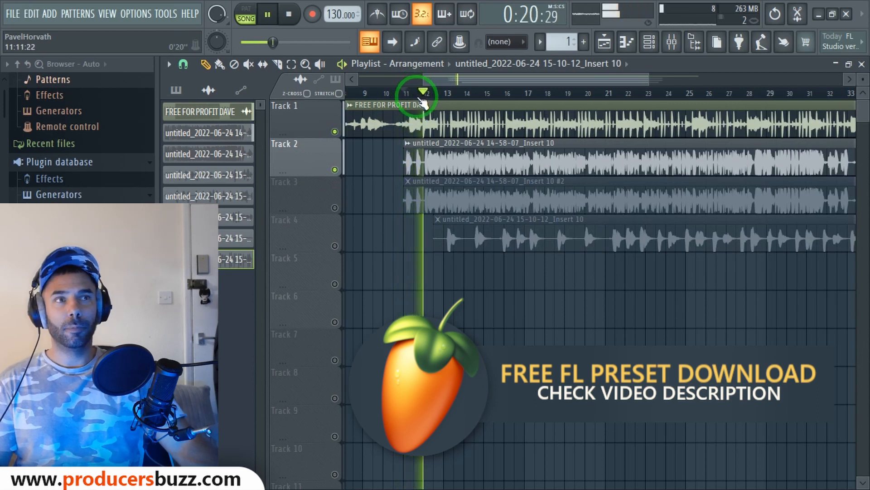
key(space)
Rename playlist Track 2 to 'Main Vocals'
right_click(334, 153)
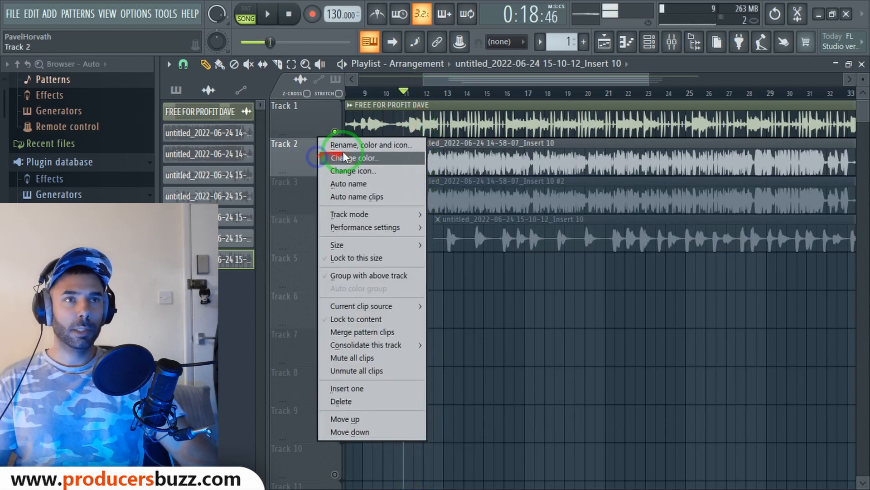
click(350, 147)
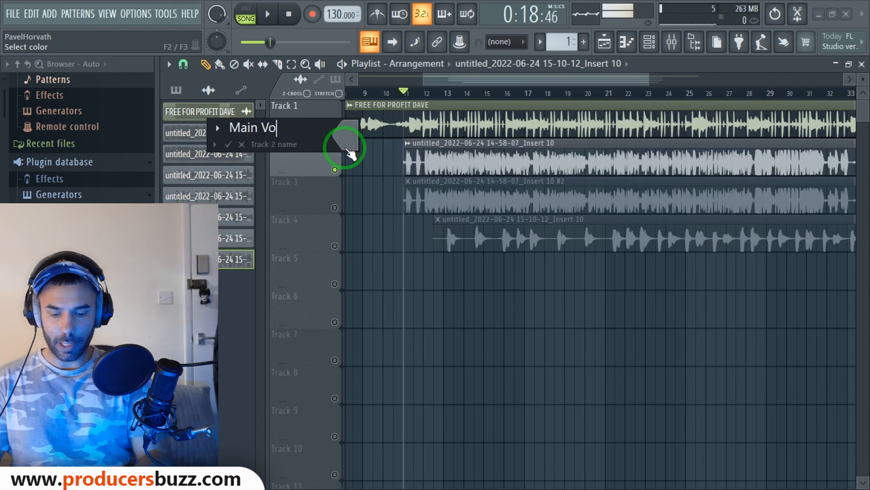
text(Main Vocals)
key(Return)
Name Track 3 'Reverb' and play it alone with Main Vocals muted
right_click(318, 193)
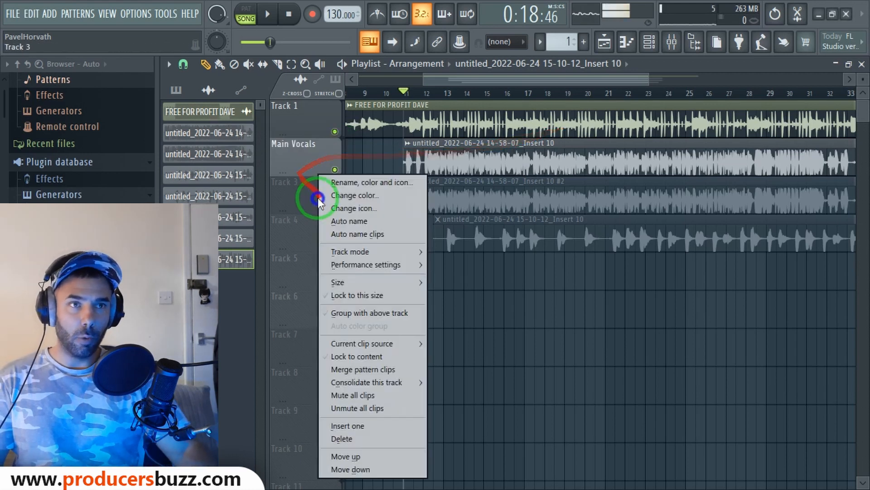
click(358, 181)
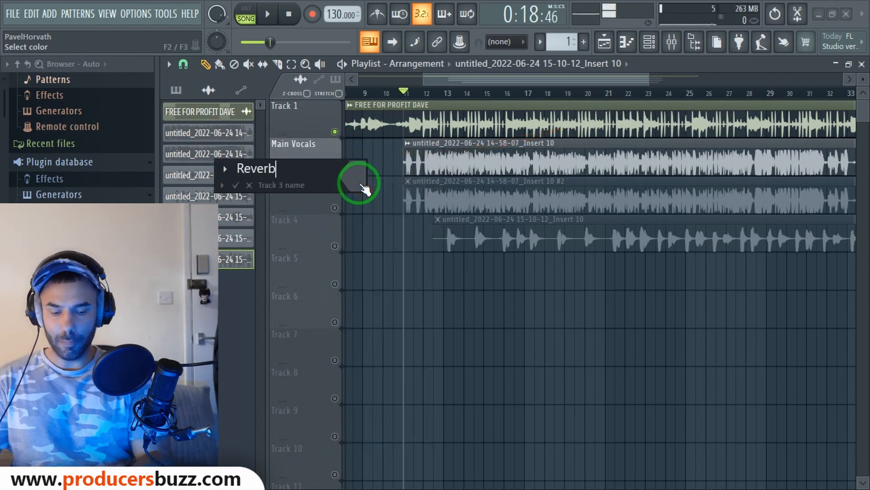
key(Return)
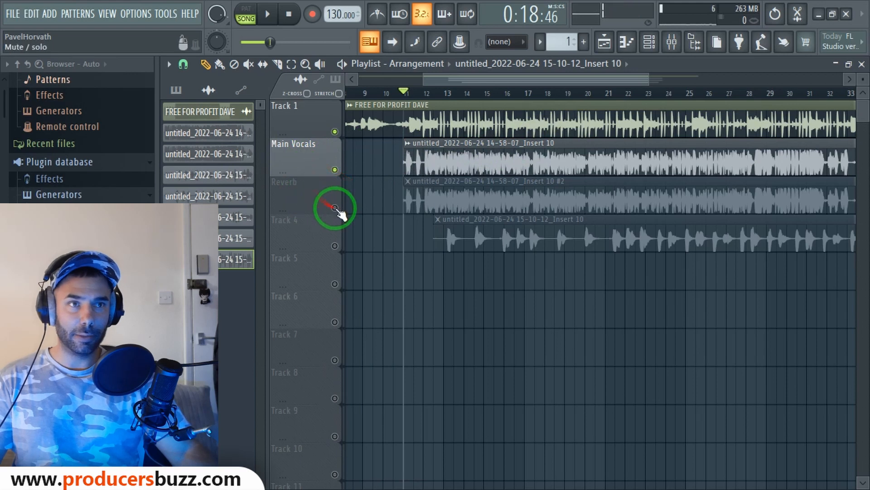
click(334, 207)
click(334, 170)
key(space)
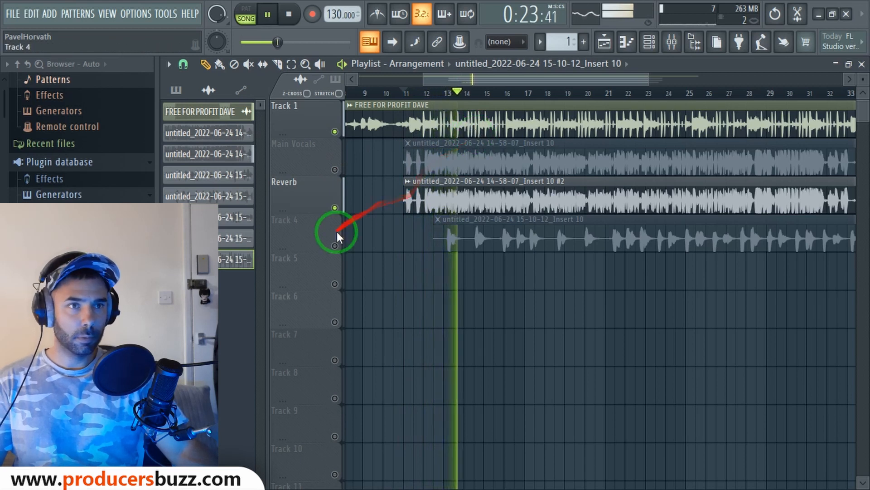
key(space)
Unmute Track 4, name it 'Background Singer', and play from around bar 21
click(334, 246)
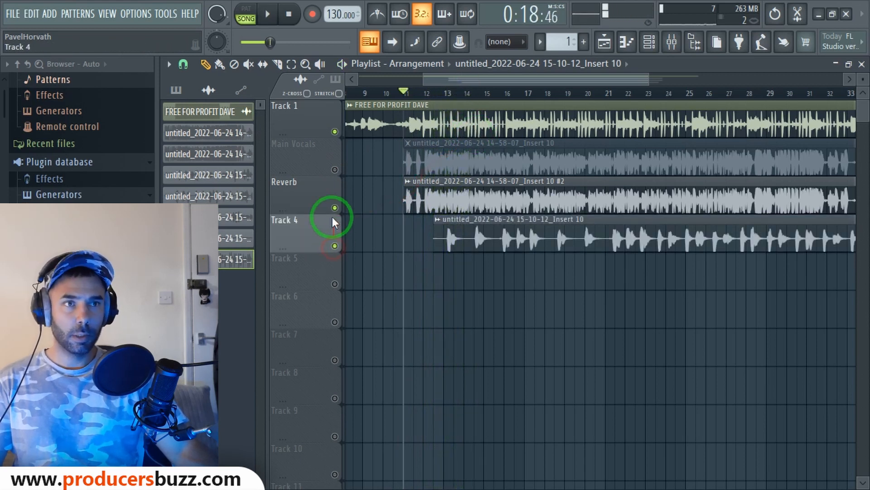
right_click(327, 227)
click(356, 180)
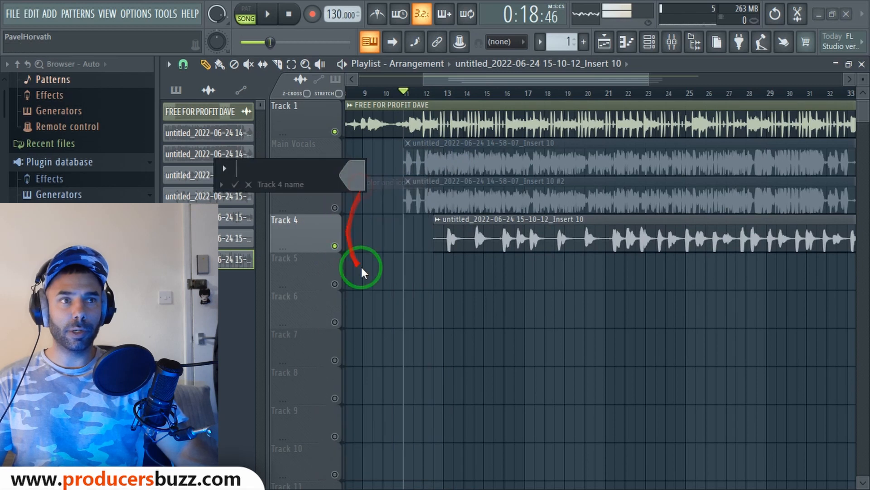
text(Background Sinm)
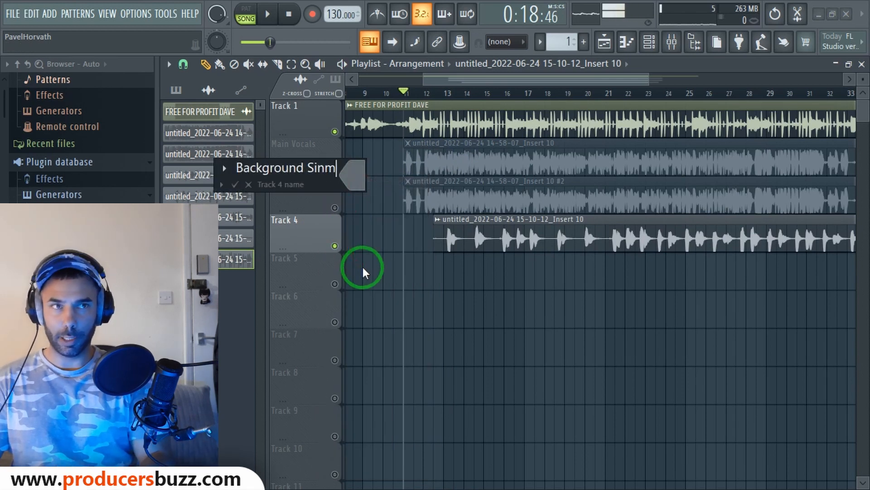
key(BackSpace)
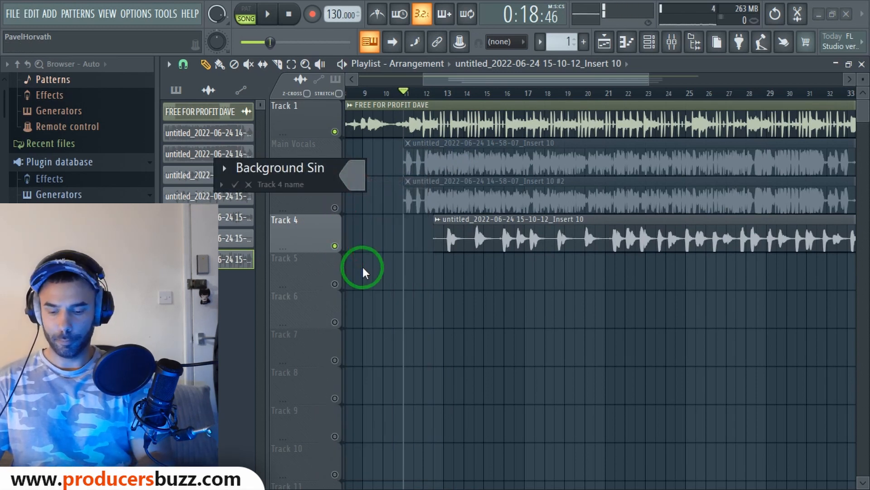
text(ger)
key(Return)
key(space)
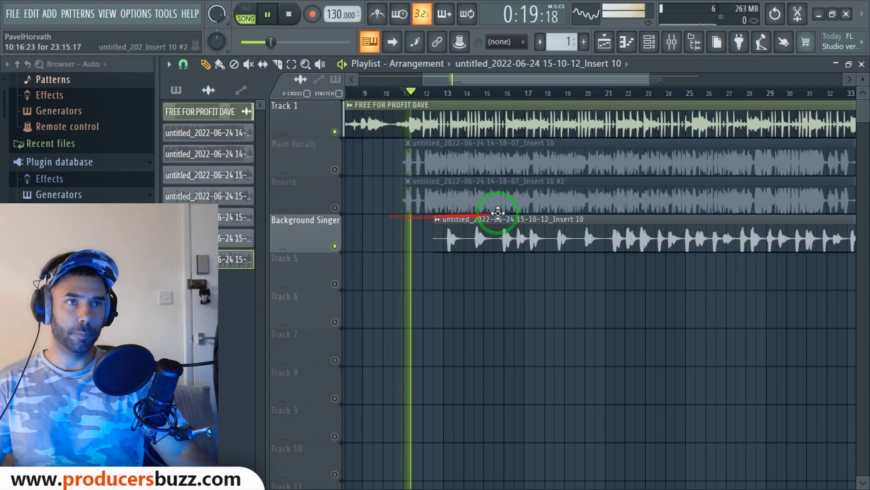
click(609, 94)
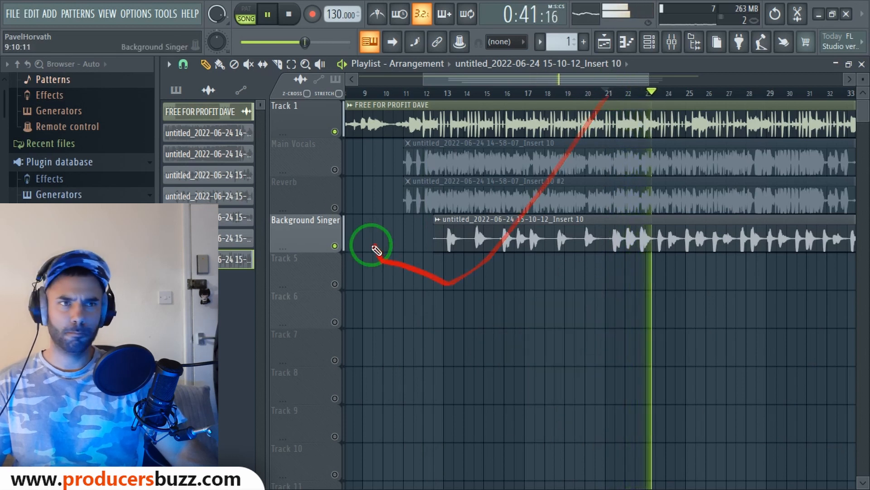
Unmute Reverb and Main Vocals, then play all three vocal tracks from bar 11
key(space)
click(335, 208)
click(335, 169)
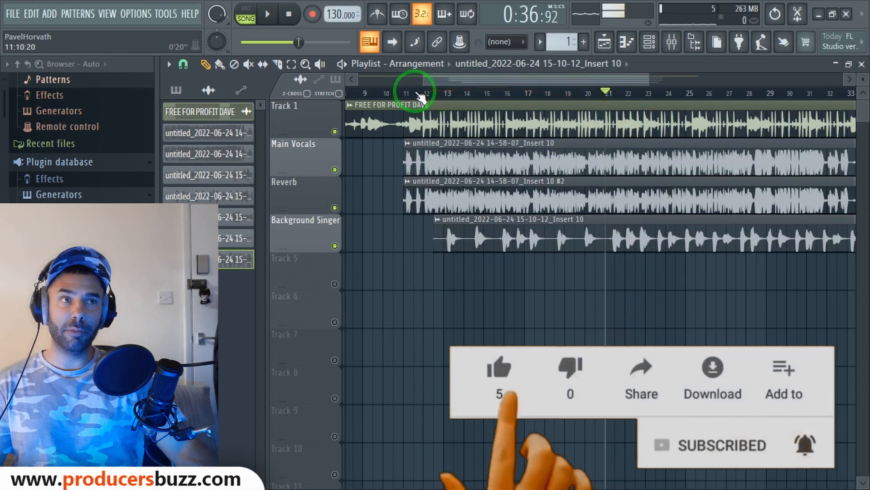
click(404, 93)
key(space)
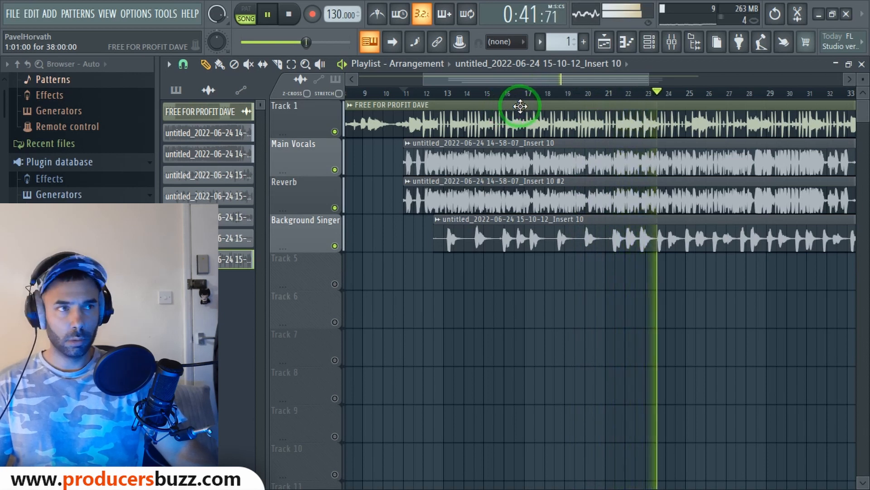
key(space)
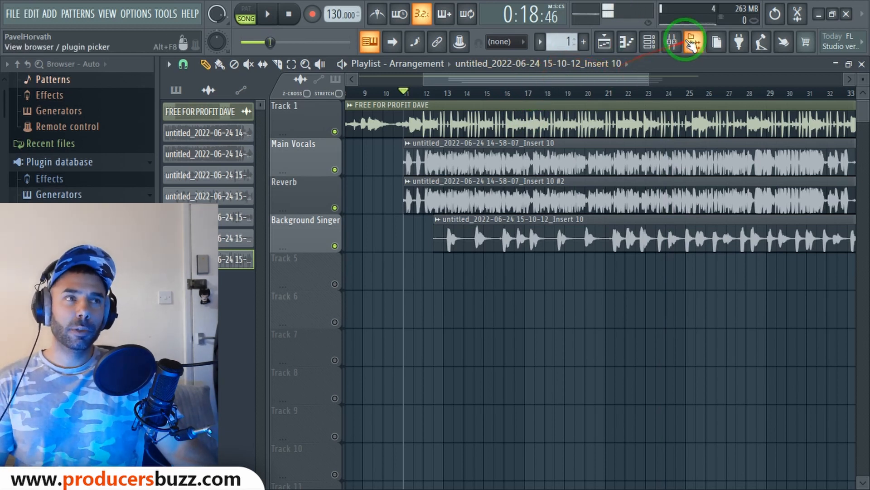
click(672, 41)
click(335, 156)
click(325, 159)
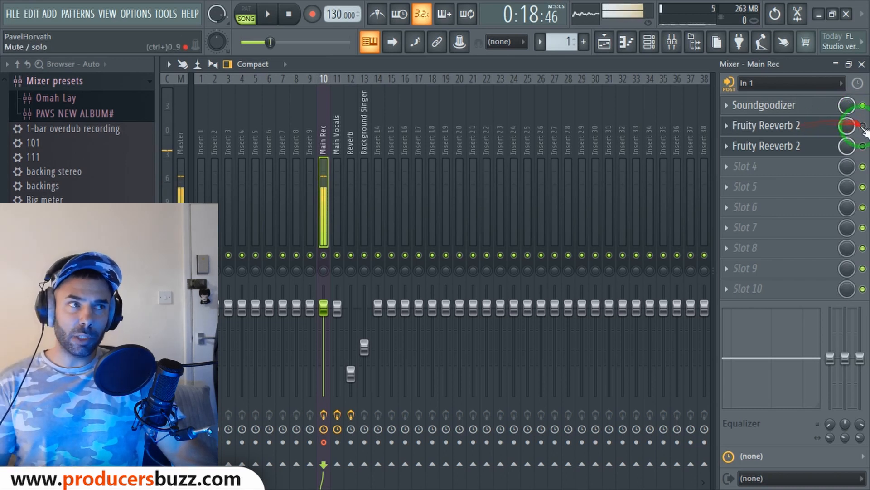
click(391, 123)
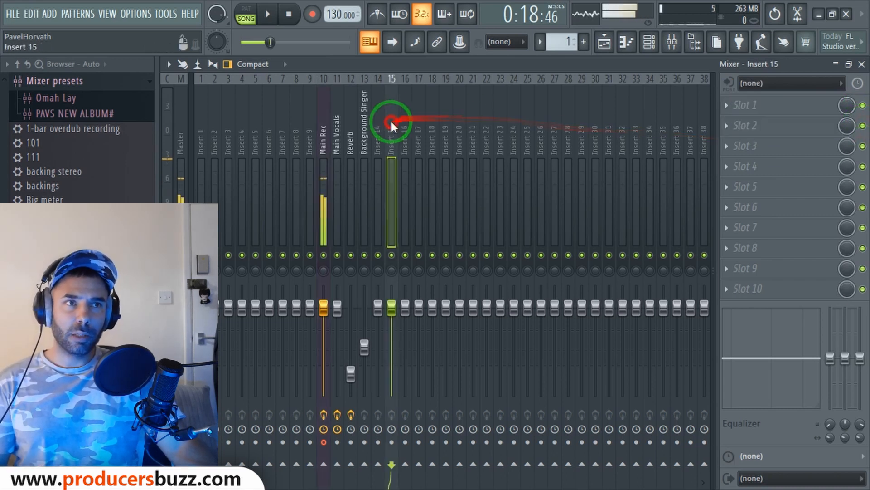
click(364, 132)
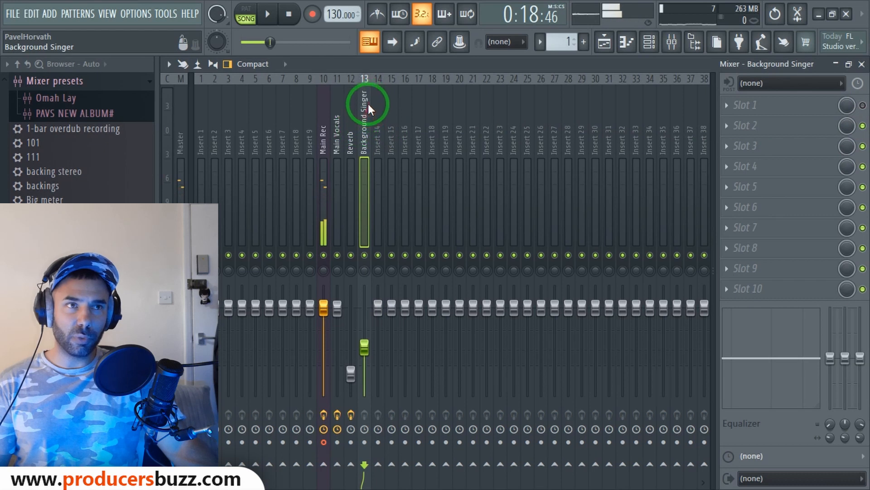
click(320, 129)
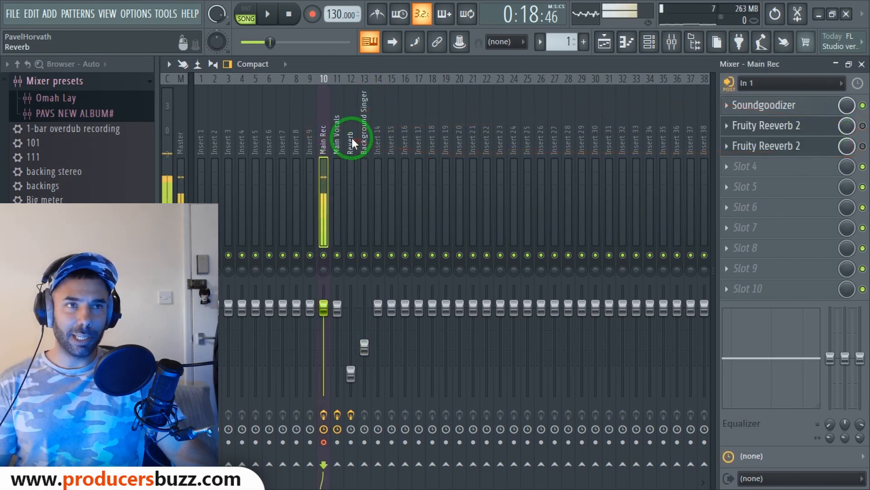
click(334, 145)
click(323, 144)
click(332, 146)
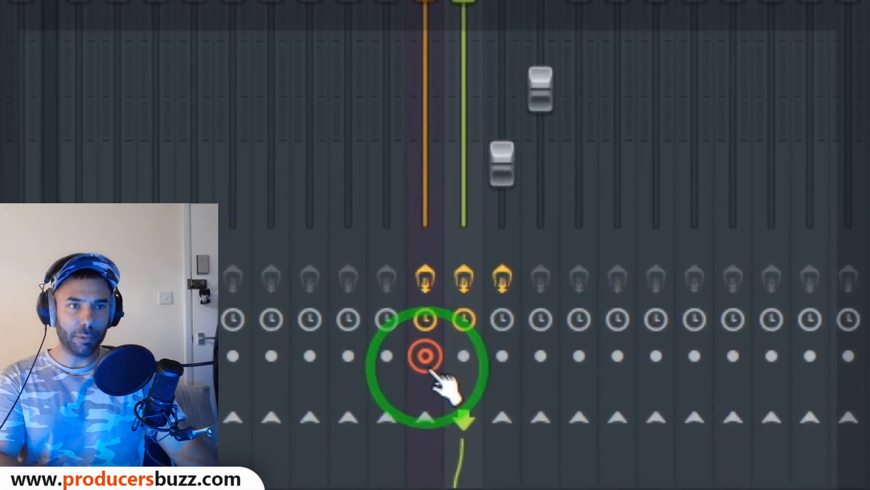
click(325, 443)
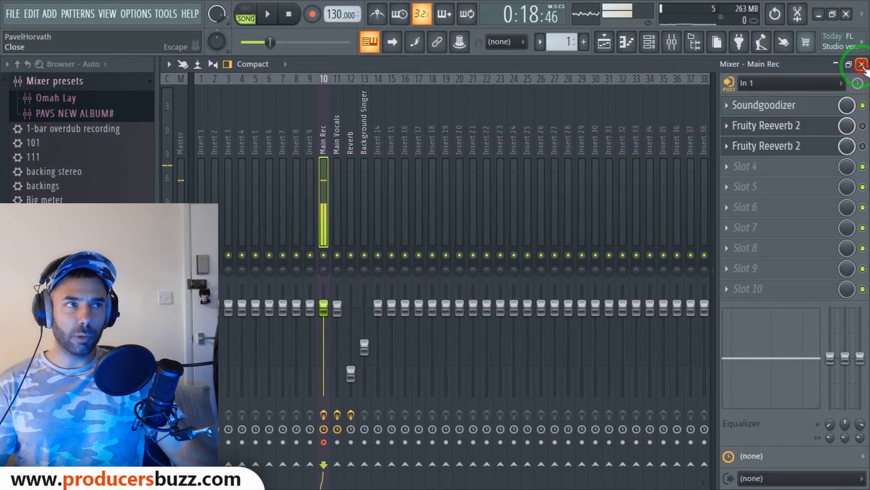
click(862, 64)
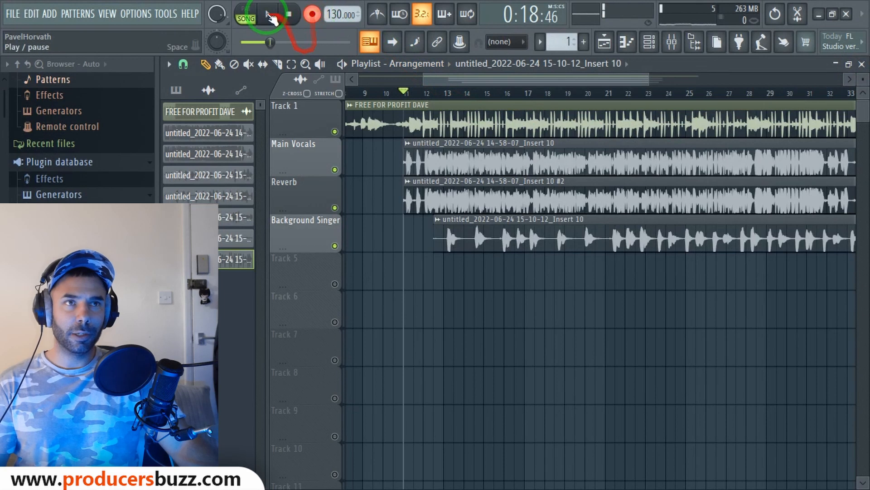
Mute Reverb, Main Vocals and Background Singer, then record a short take onto Track 5 from bar 11
click(336, 204)
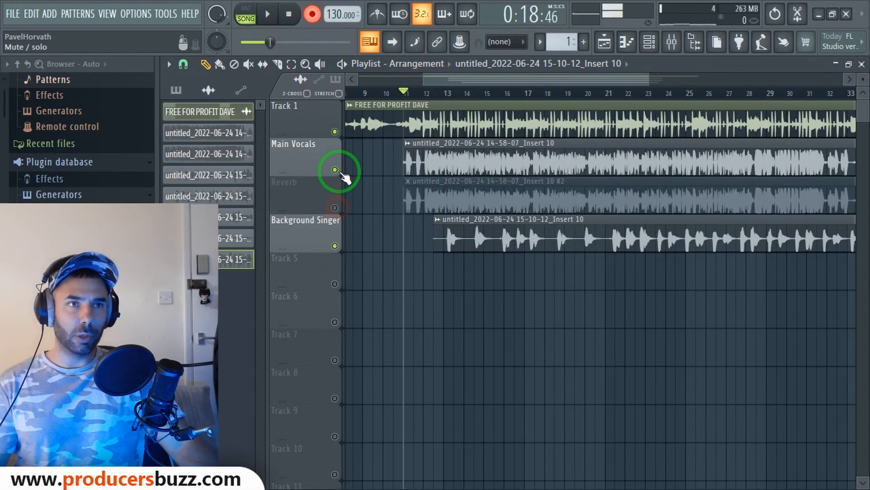
click(335, 170)
click(335, 246)
click(270, 15)
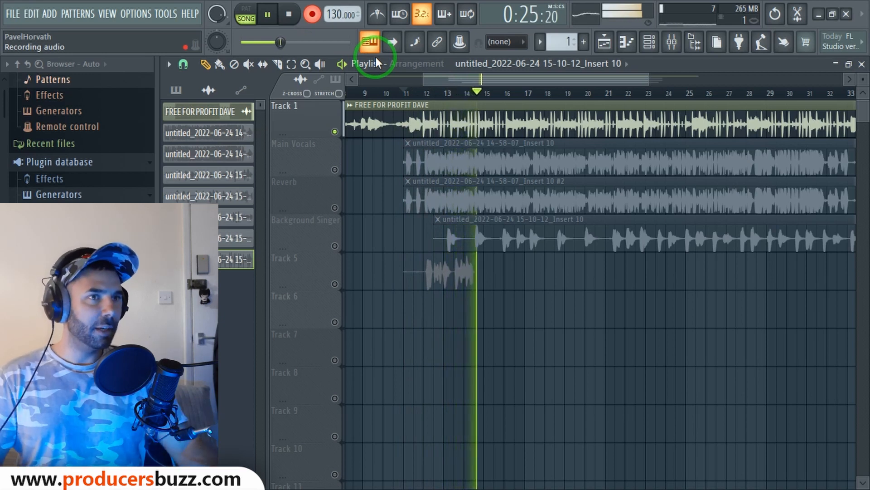
key(space)
click(337, 284)
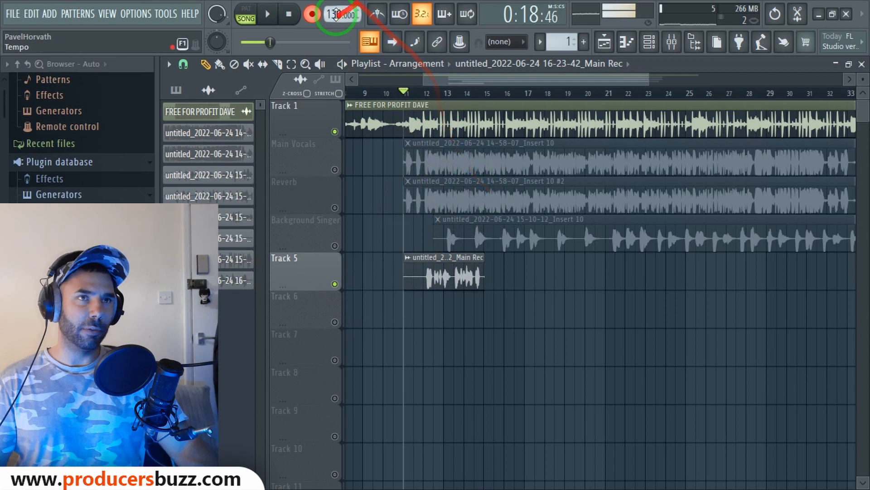
Disarm recording and play back the new Track 5 take
click(316, 16)
key(space)
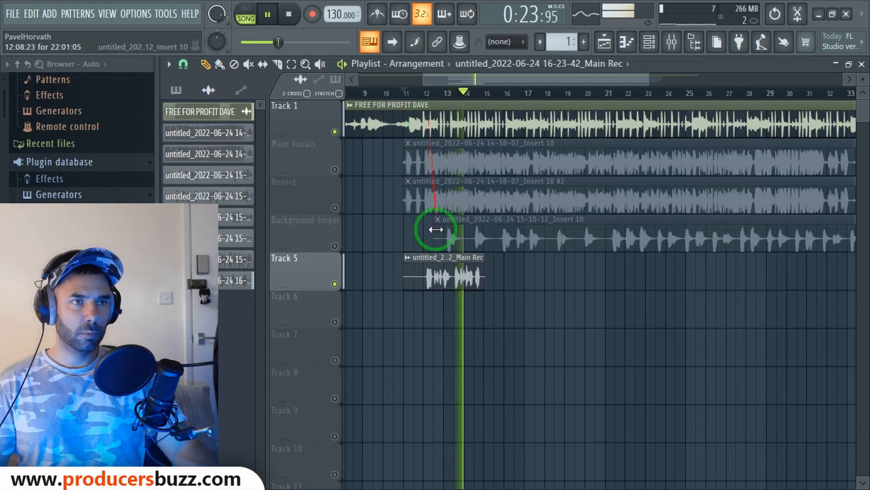
key(space)
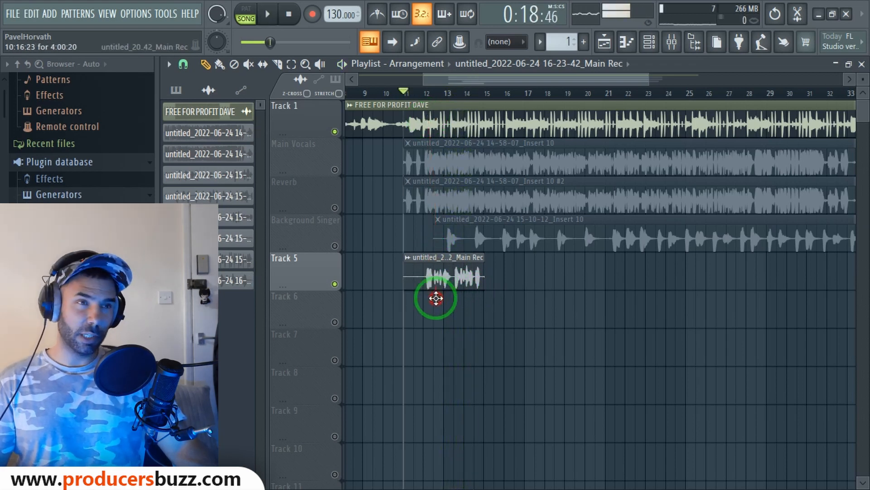
Copy the Track 5 Main Rec clip onto Track 6 at bar 11
drag(436, 297, 437, 321)
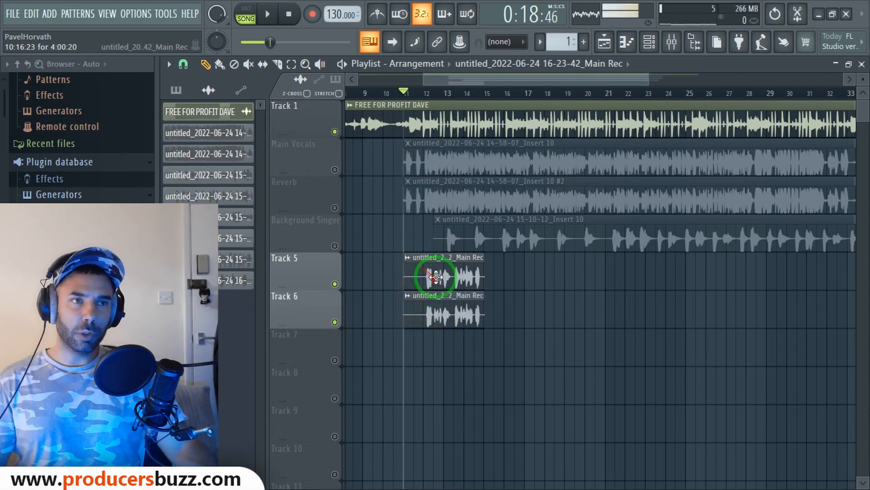
right_click(454, 310)
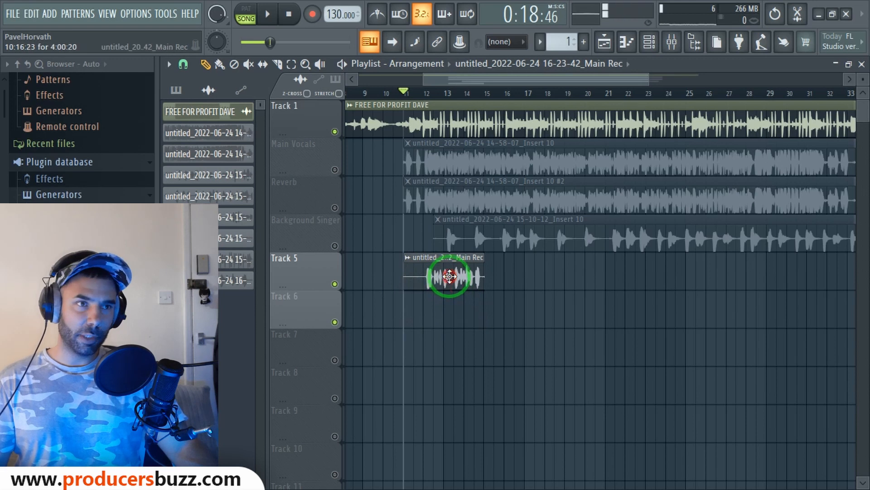
drag(453, 303, 453, 325)
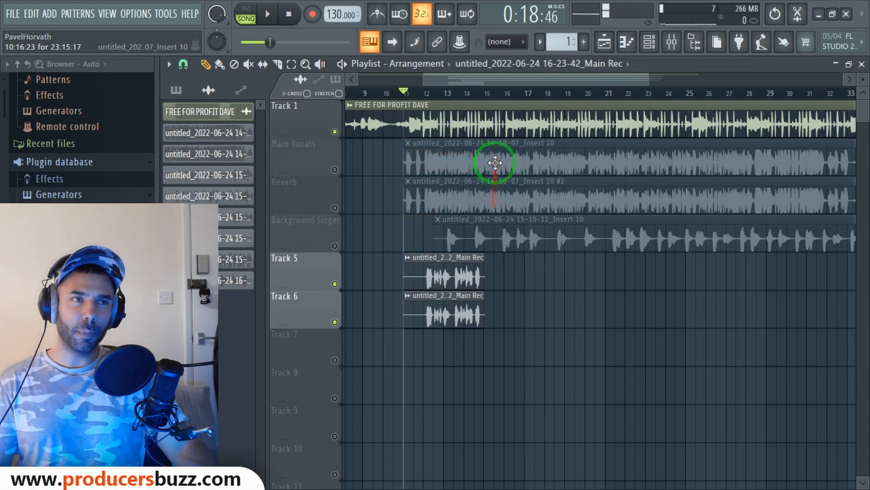
Check the mixer routing of the Main Vocals and Reverb clips
double_click(494, 164)
click(667, 252)
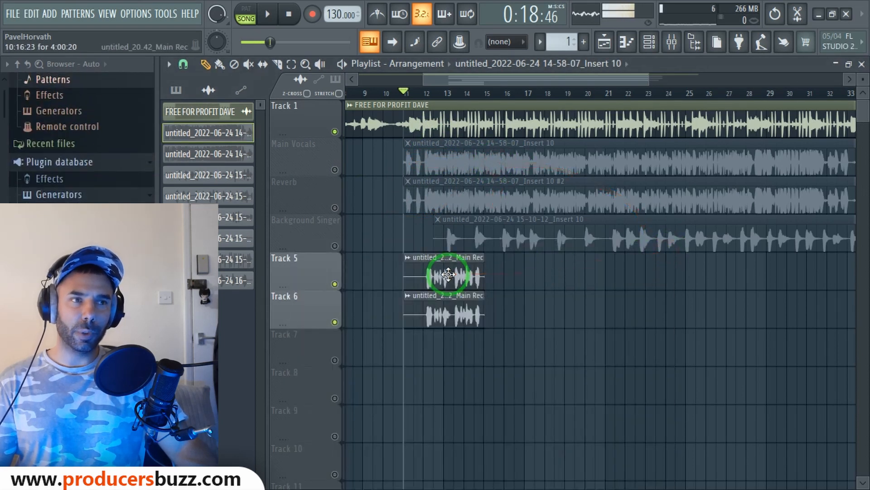
double_click(493, 200)
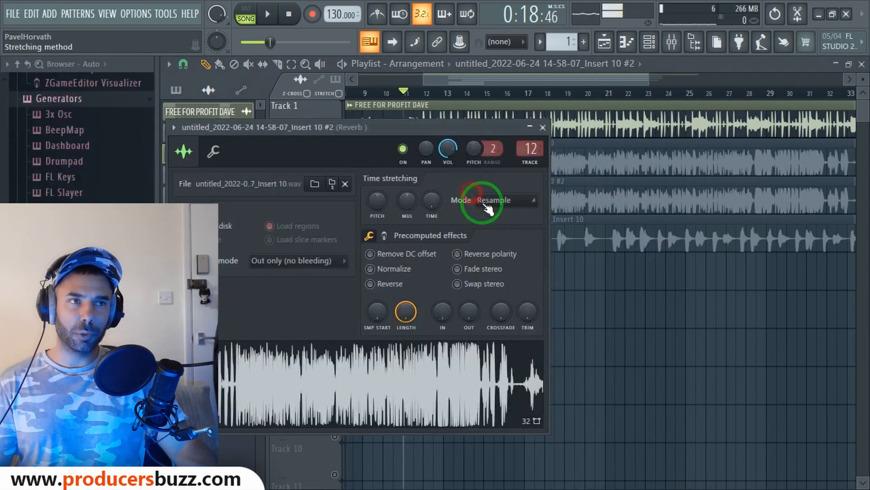
click(543, 127)
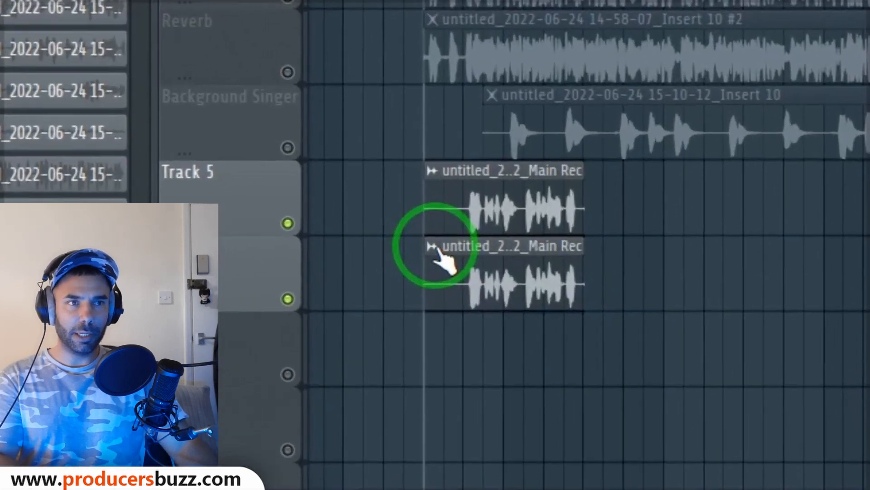
Make the Track 6 copy unique as a separate 'Main Rec #2' clip
right_click(410, 303)
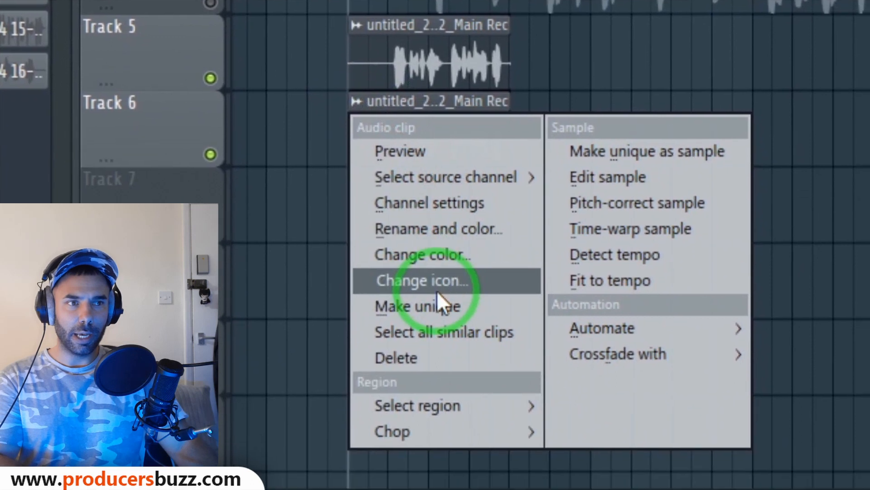
click(442, 352)
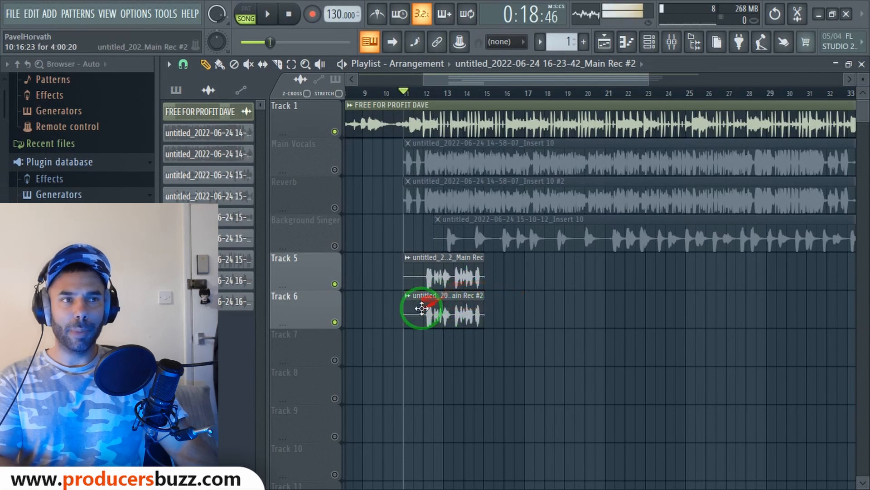
double_click(454, 304)
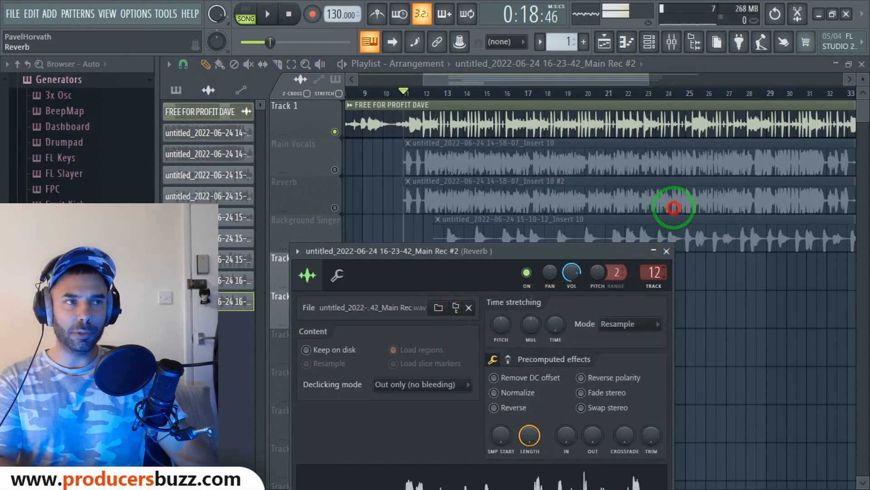
click(667, 251)
Route the Track 5 Main Rec clip to mixer track 11 (Main Vocals)
double_click(472, 278)
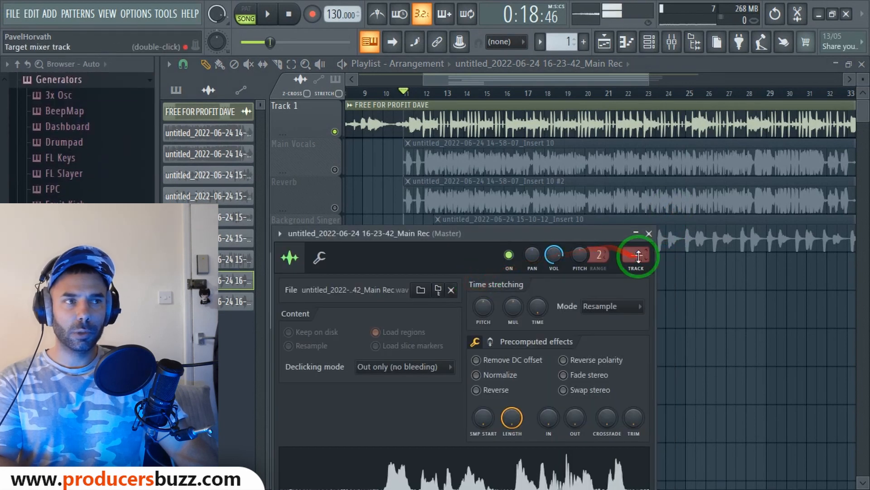
drag(638, 256, 646, 218)
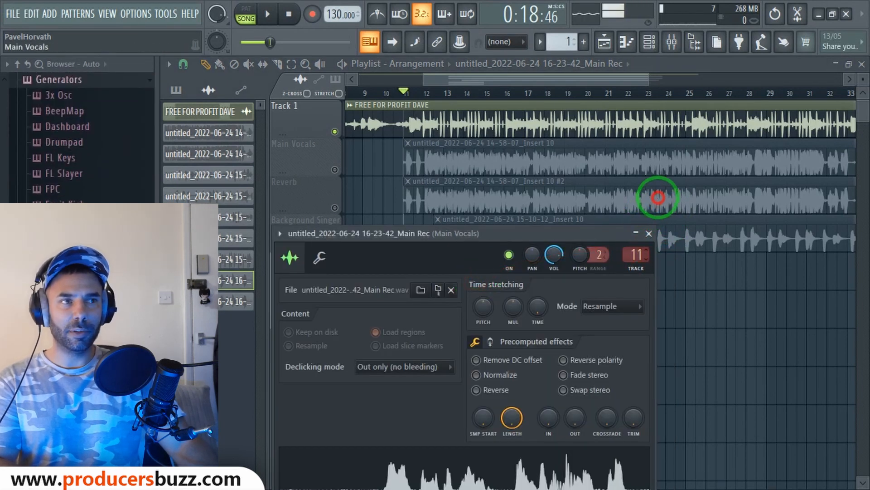
click(649, 233)
mouse_move(456, 115)
mouse_down()
mouse_move(443, 155)
mouse_move(461, 252)
mouse_move(446, 341)
mouse_up()
Play through the arrangement once, then open the Main Rec clip's settings showing mixer track 11
key(space)
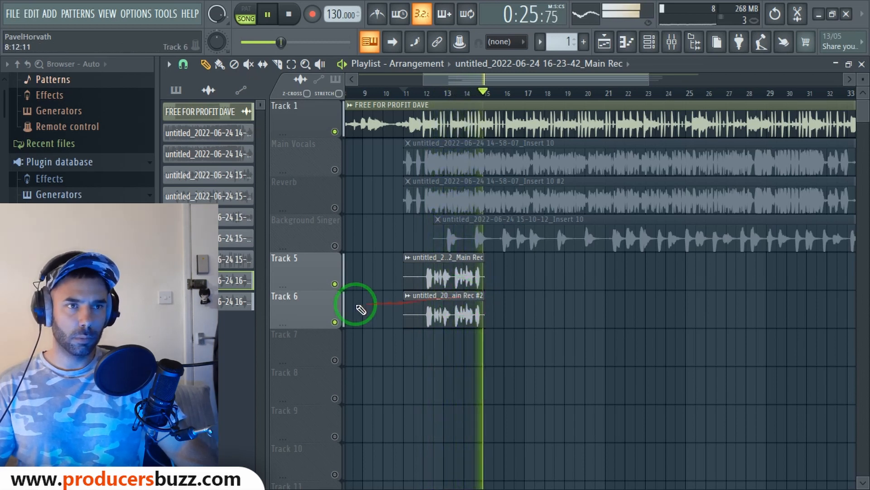
key(space)
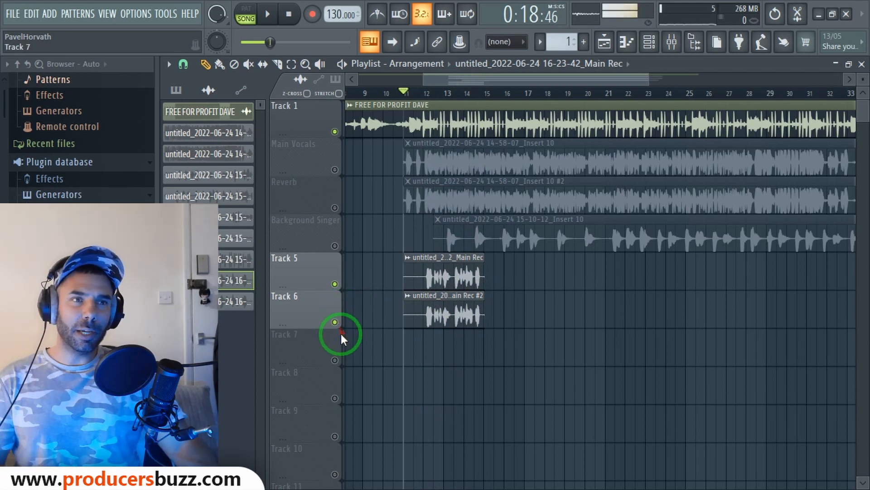
double_click(421, 277)
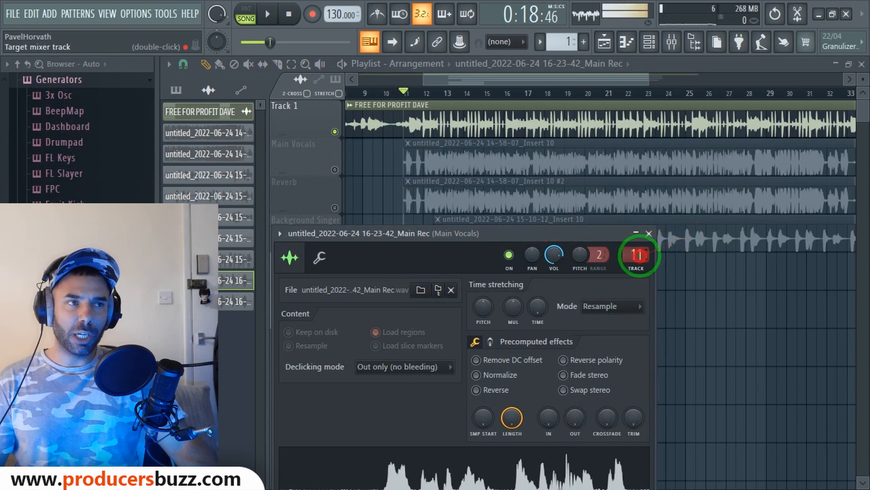
Inspect the Reverb insert's effect chain in the mixer, then close the mixer and clip settings
click(636, 254)
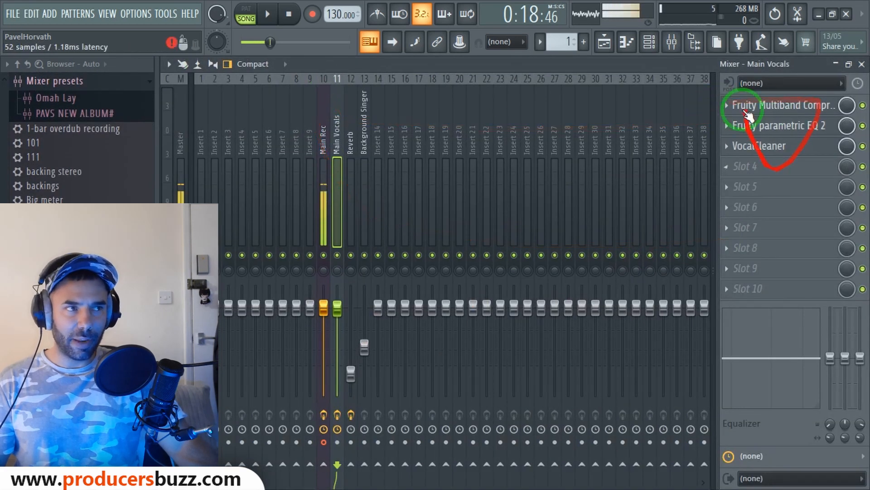
click(350, 139)
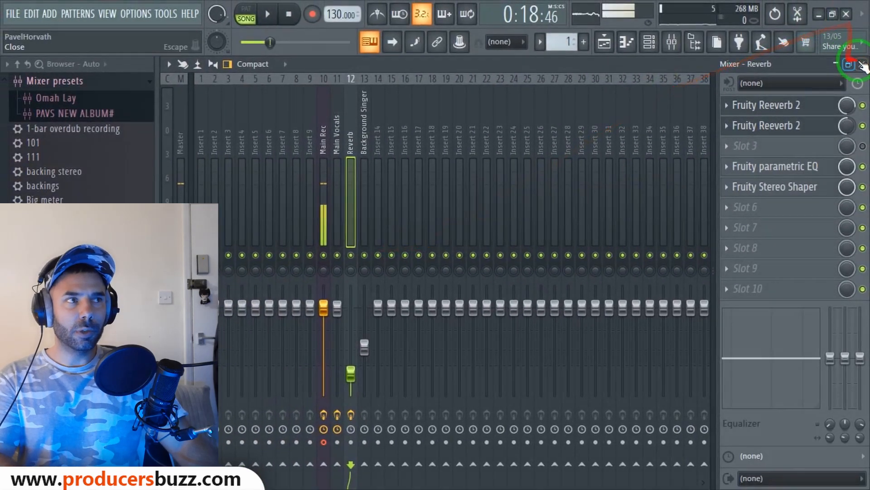
click(861, 64)
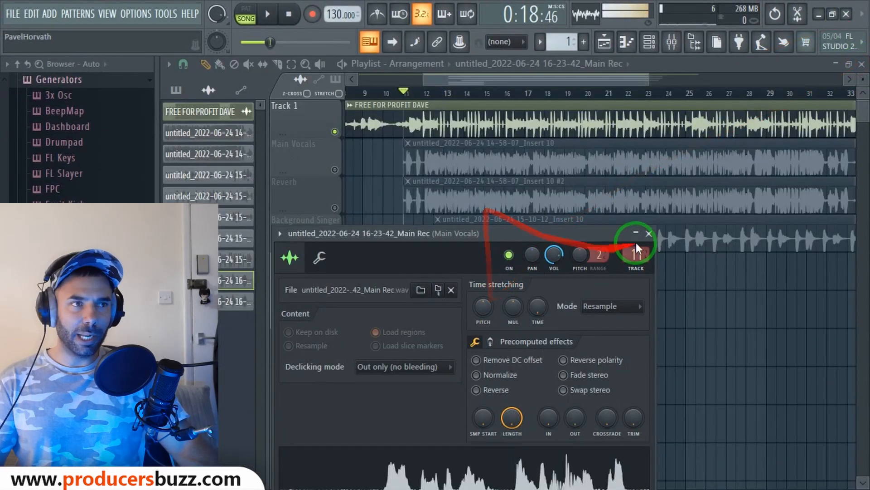
click(649, 233)
Unmute the Reverb, Main Vocals and Background Singer tracks
click(334, 207)
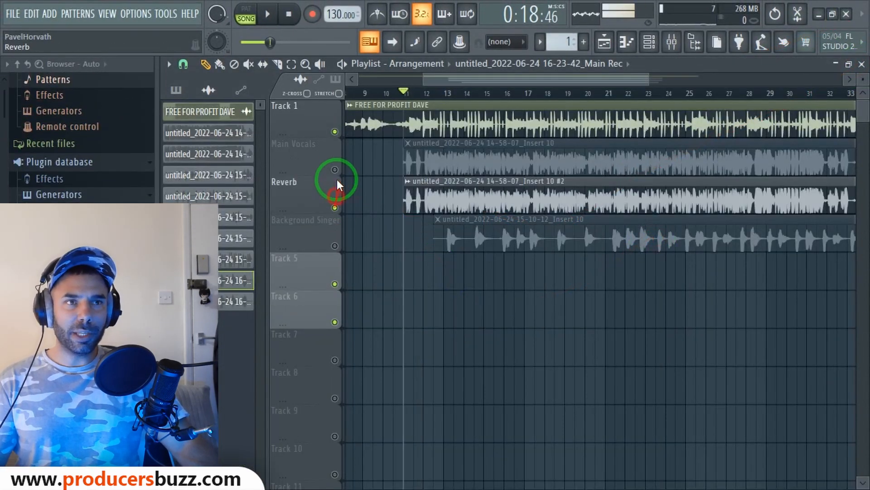
click(334, 170)
click(335, 246)
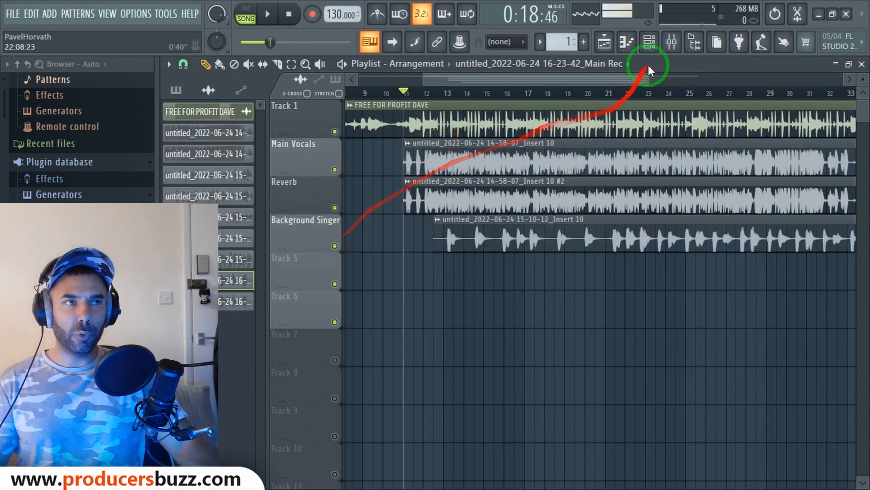
Browse the mixer inserts and land on Main Rec's Soundgoodizer and two Fruity Reeverb 2 chain
click(672, 43)
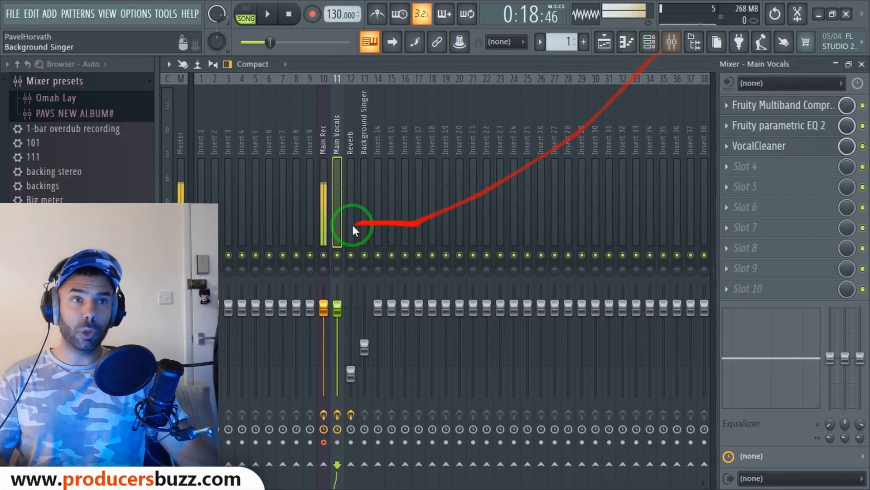
click(321, 163)
click(336, 164)
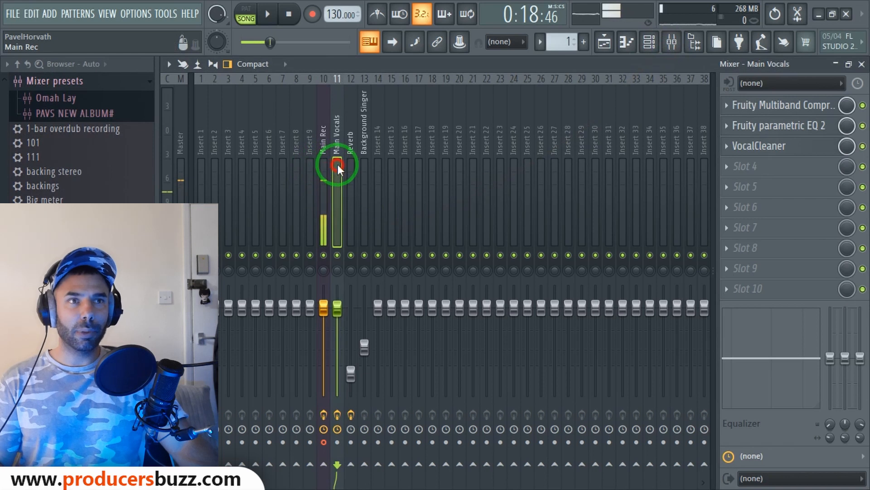
click(327, 192)
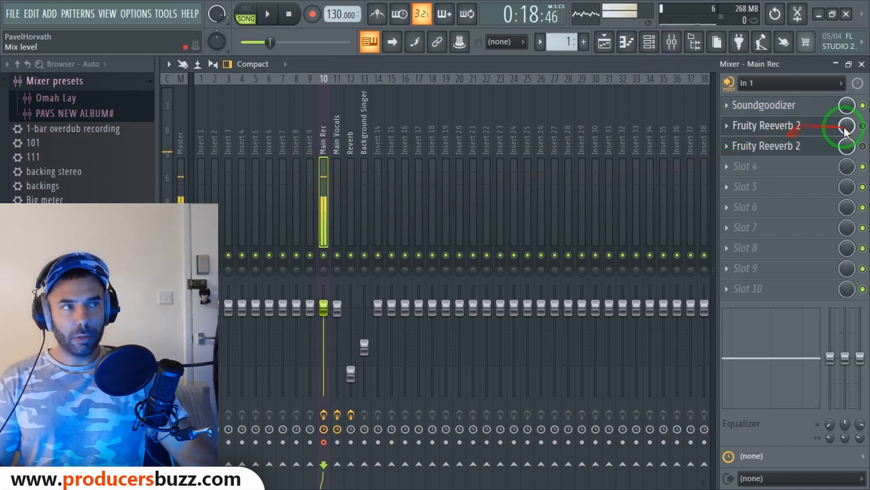
click(366, 138)
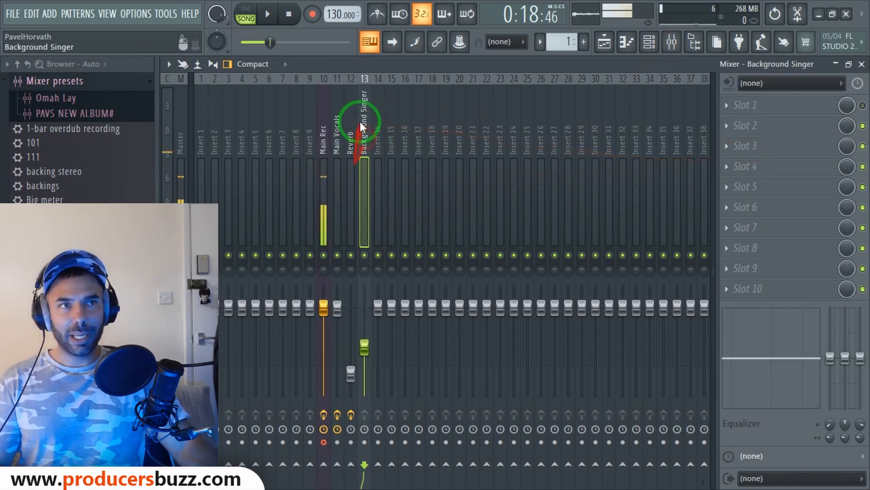
click(337, 146)
click(715, 122)
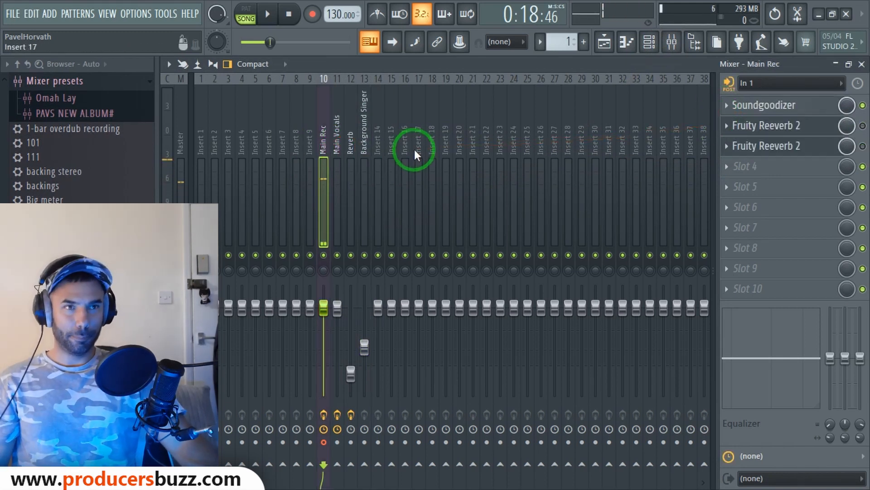
drag(365, 165, 328, 183)
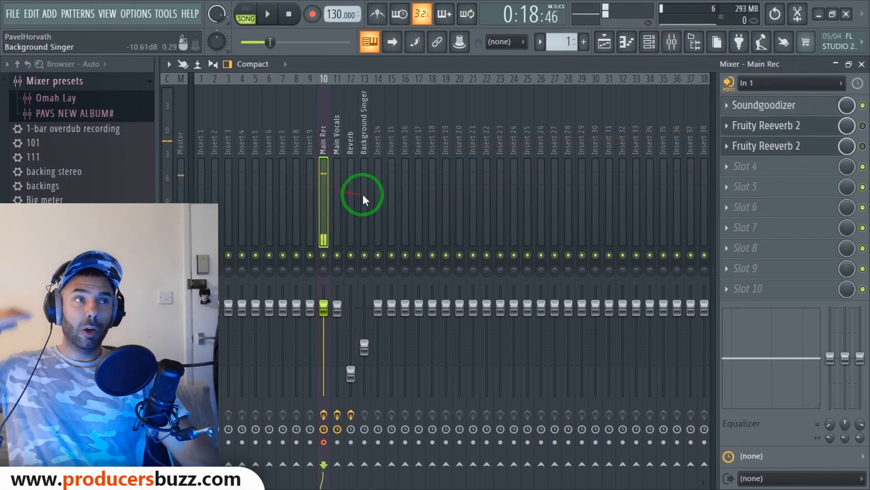
Adjust Main Rec's Soundgoodizer, lowering its amount and changing its mode selector, then close the window
click(798, 104)
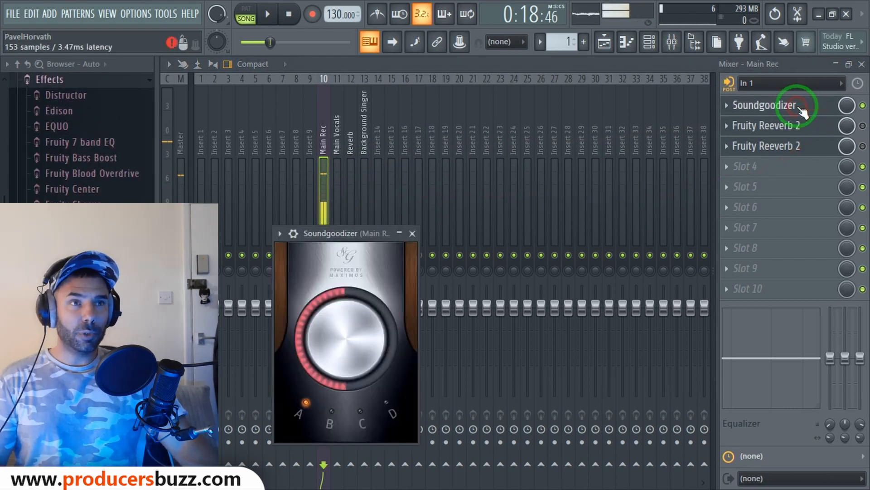
drag(363, 230, 449, 125)
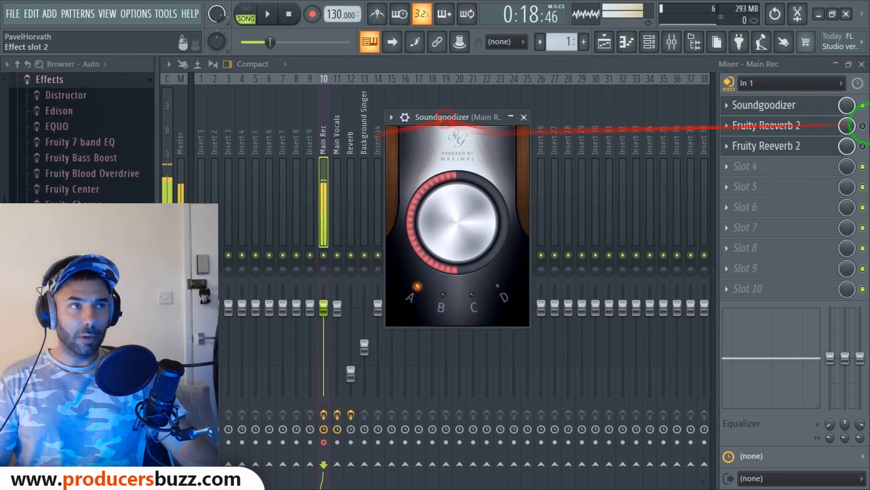
click(862, 105)
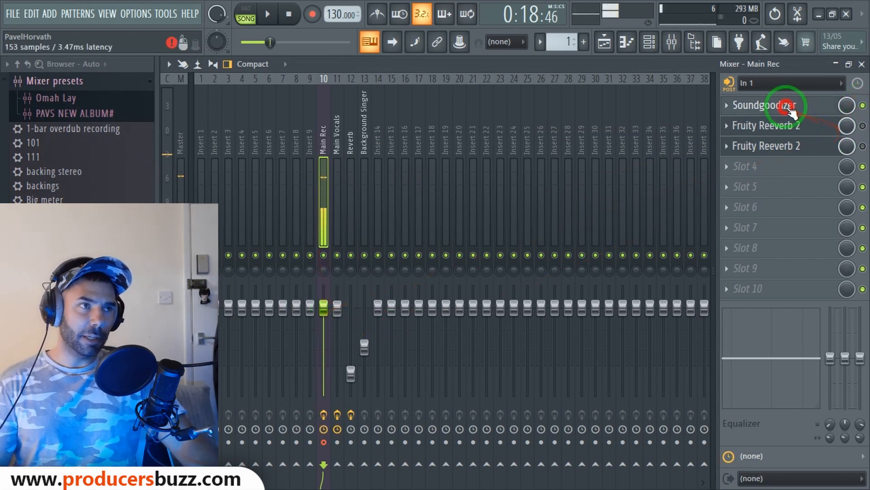
click(791, 105)
drag(453, 233, 432, 234)
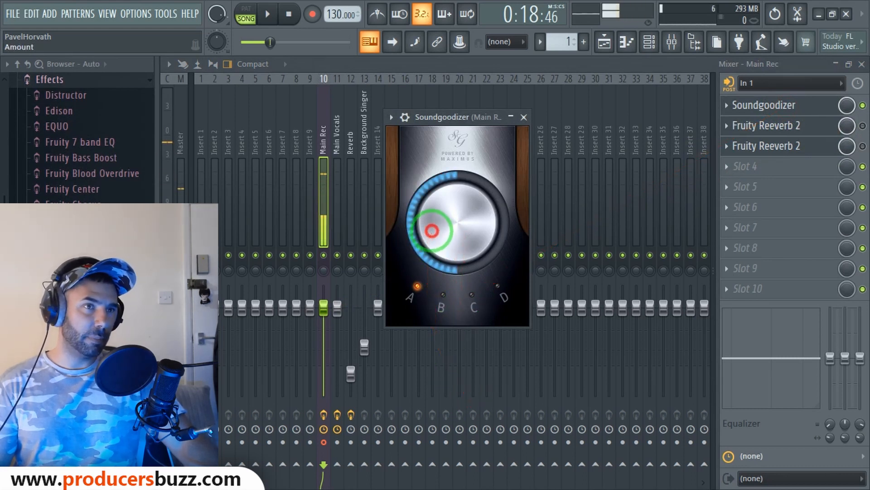
drag(432, 300, 451, 249)
click(460, 296)
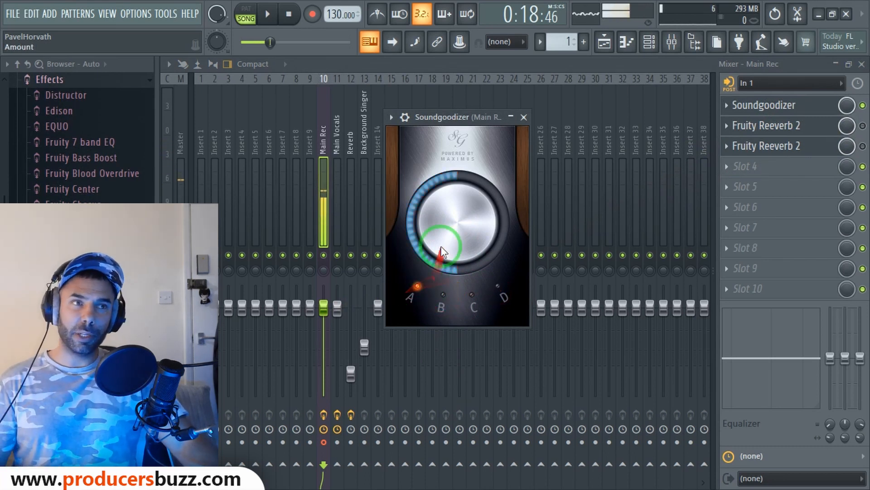
click(524, 116)
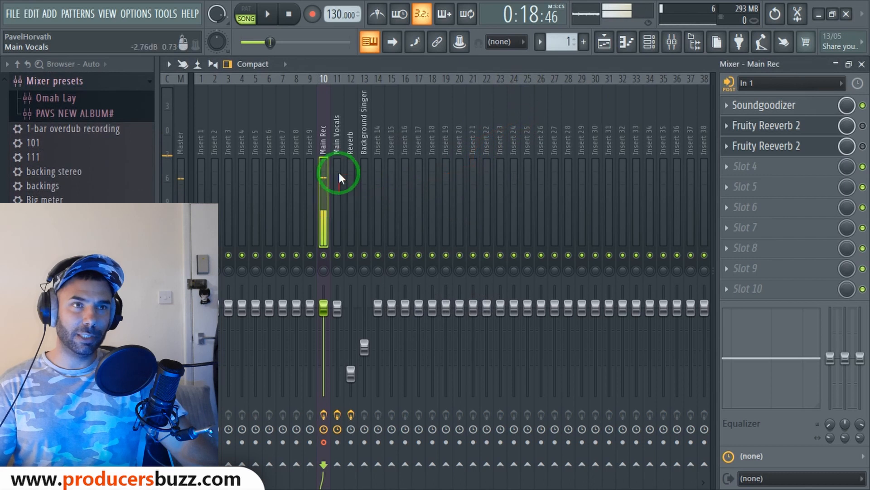
Check the Main Vocals insert, play the song, and view the Main Vocals clip's mixer track routing
click(339, 126)
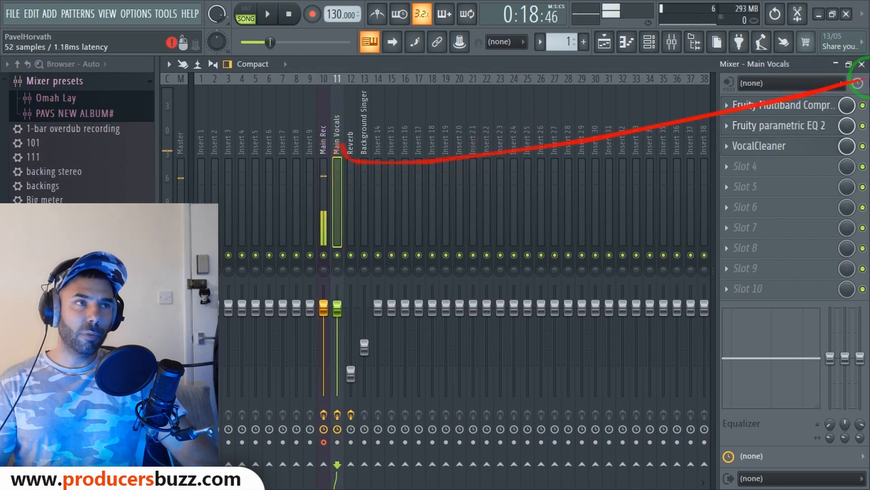
click(862, 64)
click(530, 116)
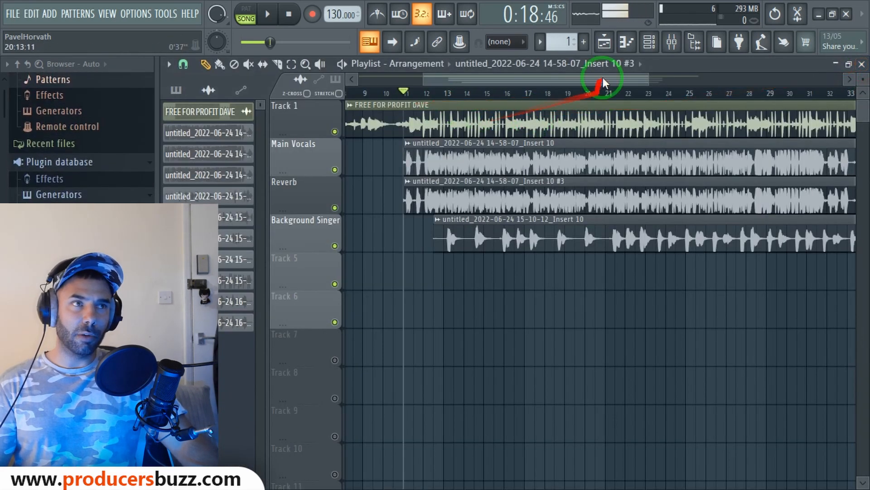
key(space)
click(671, 42)
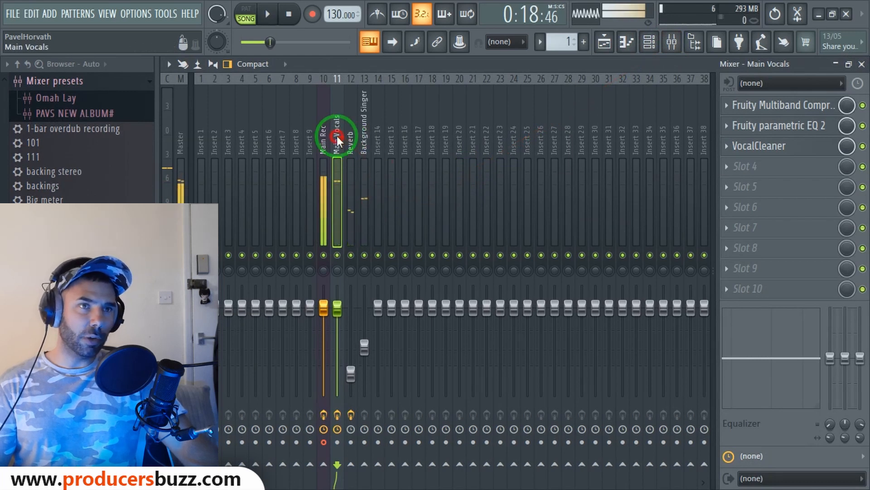
click(863, 64)
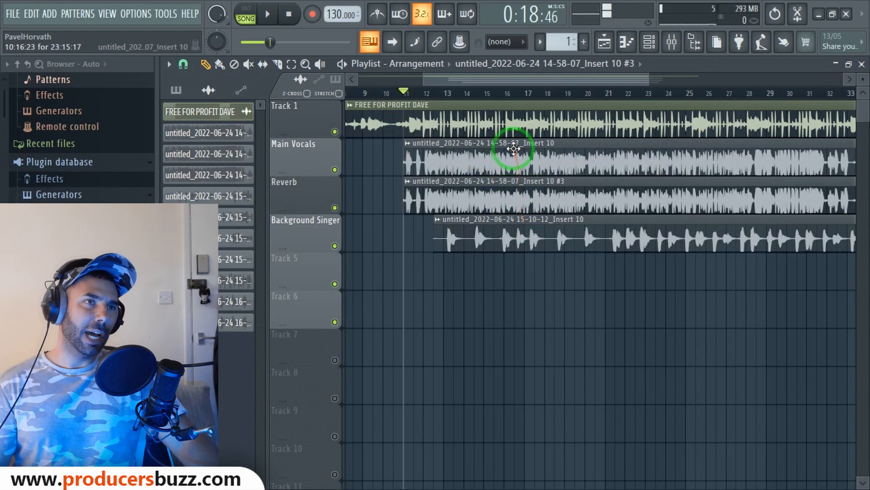
double_click(513, 149)
click(651, 272)
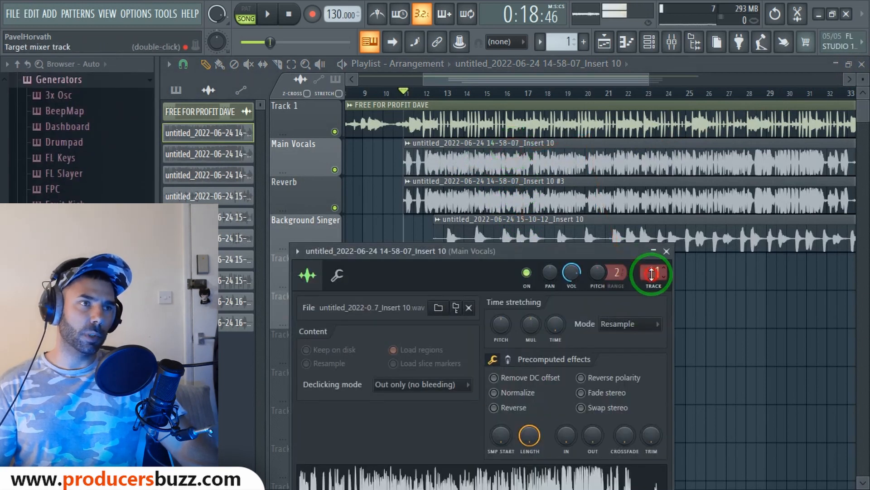
Load the Vocal preset into the Main Vocals Fruity Multiband Compressor
click(780, 105)
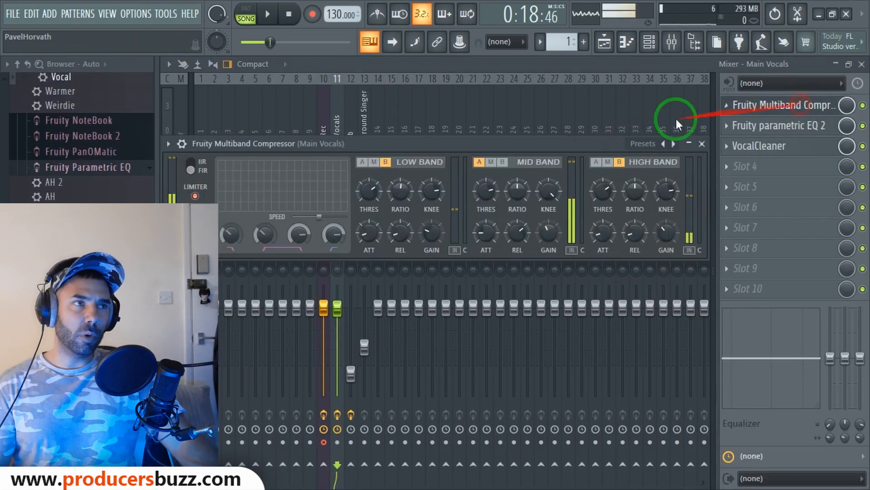
drag(508, 148, 513, 160)
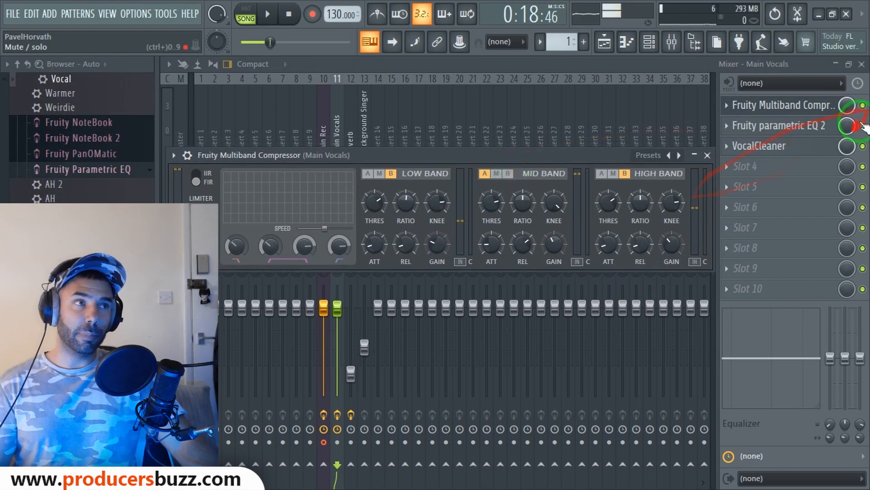
drag(448, 157, 453, 153)
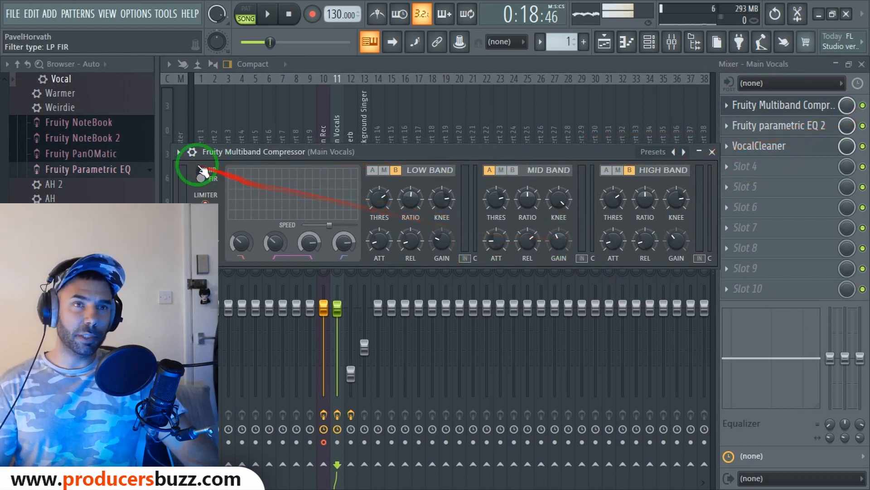
click(178, 151)
mouse_move(210, 203)
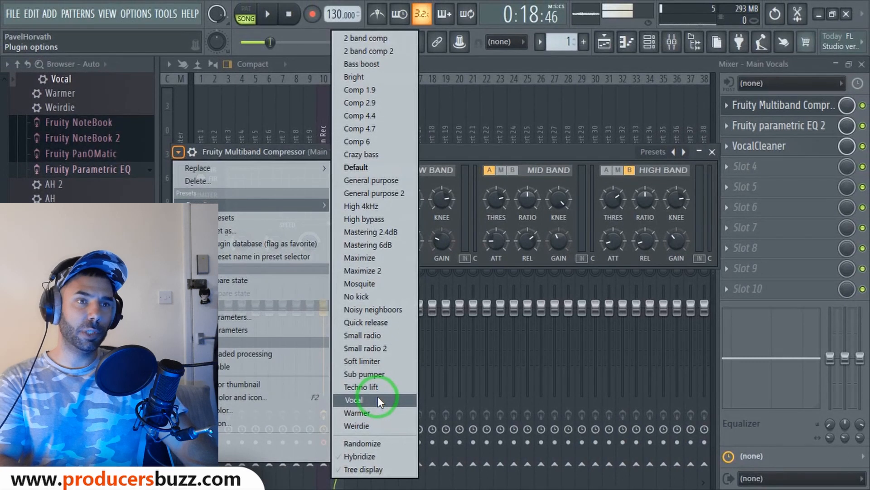
click(377, 399)
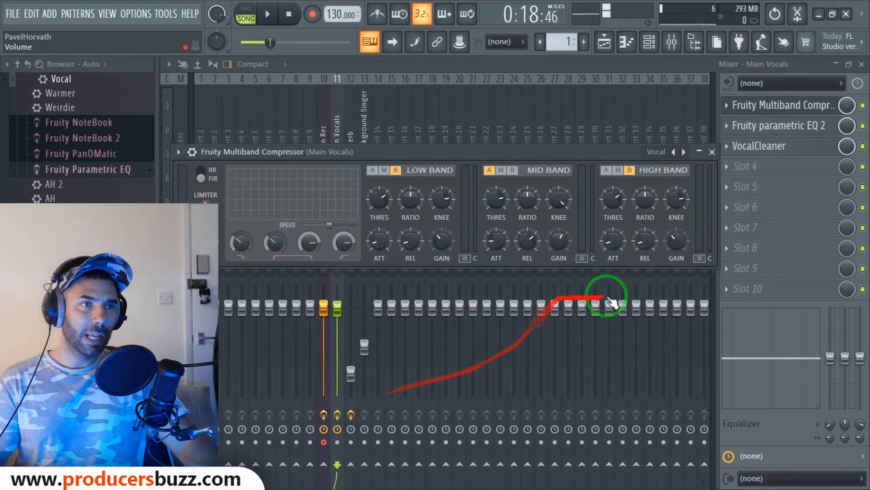
Adjust the mid band gain to about 1.9 dB and the high band gain, then close the compressor
drag(561, 154, 562, 114)
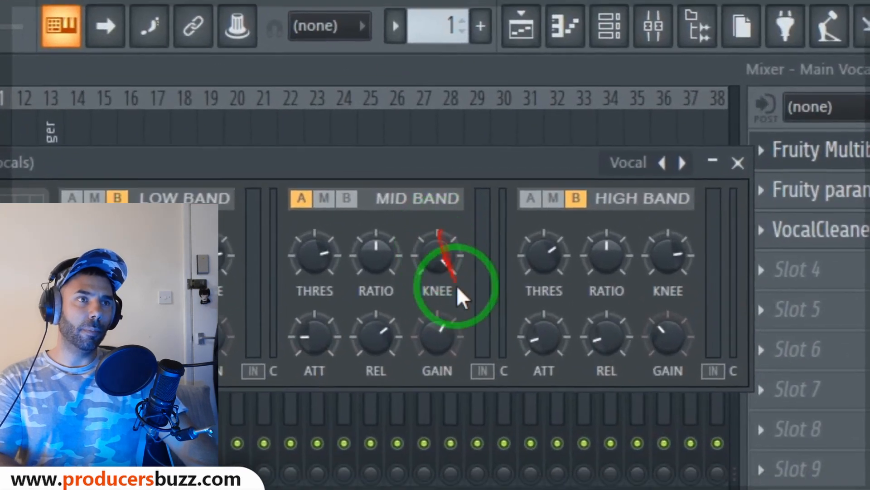
drag(437, 336, 426, 428)
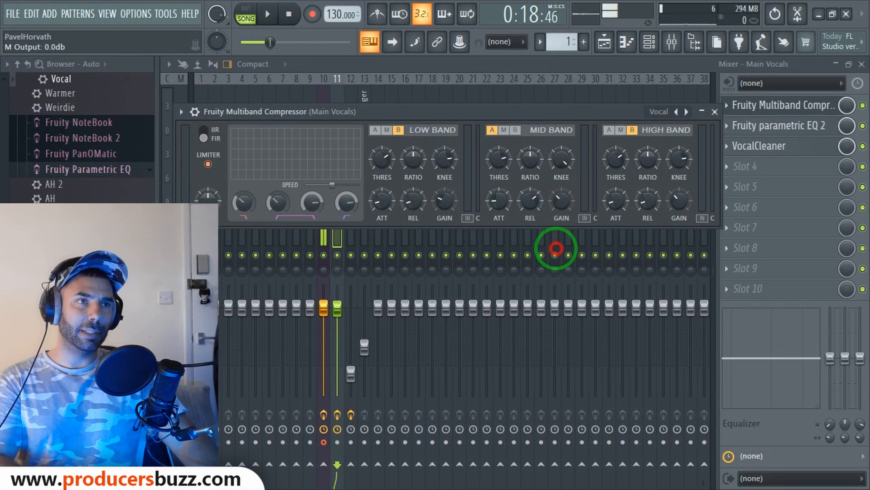
drag(556, 249, 565, 194)
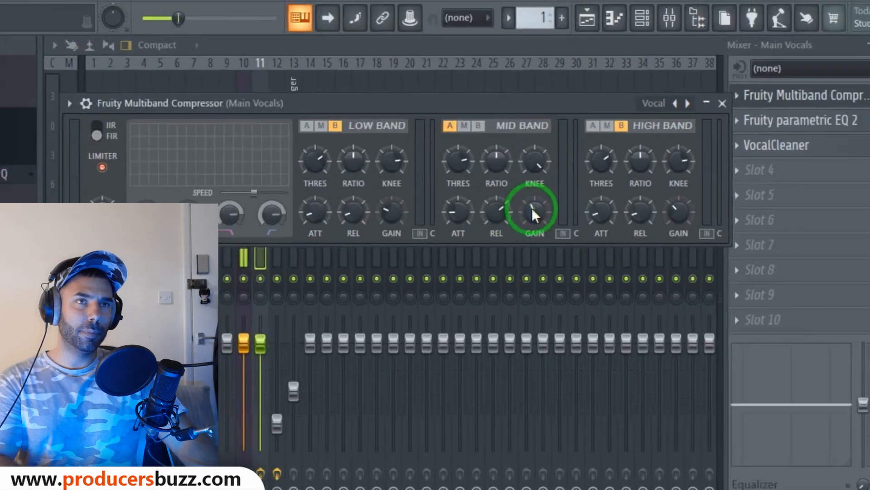
drag(436, 245, 434, 250)
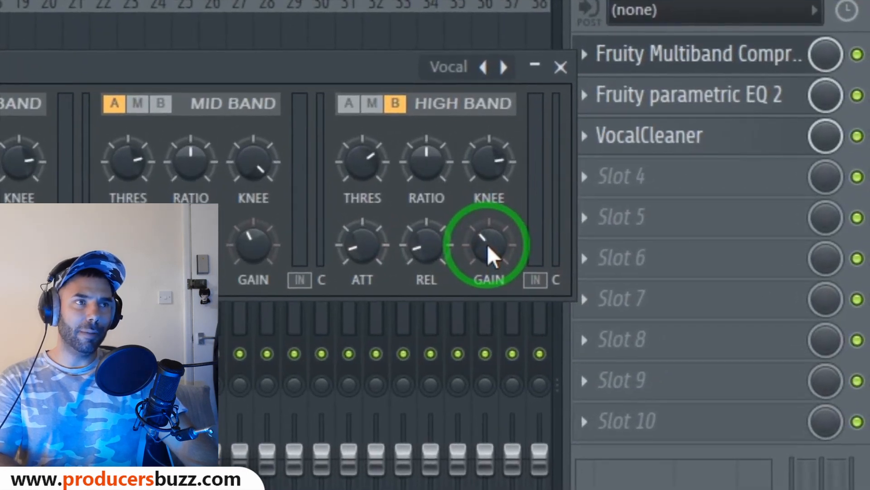
click(678, 200)
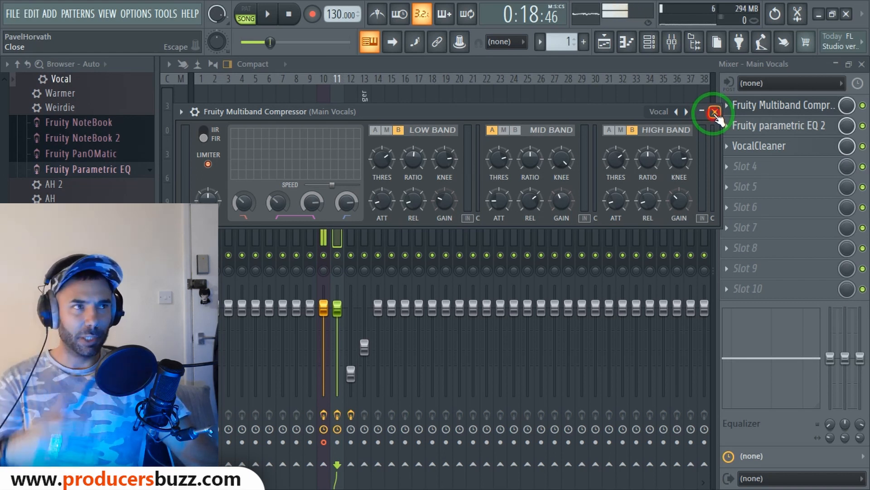
click(715, 112)
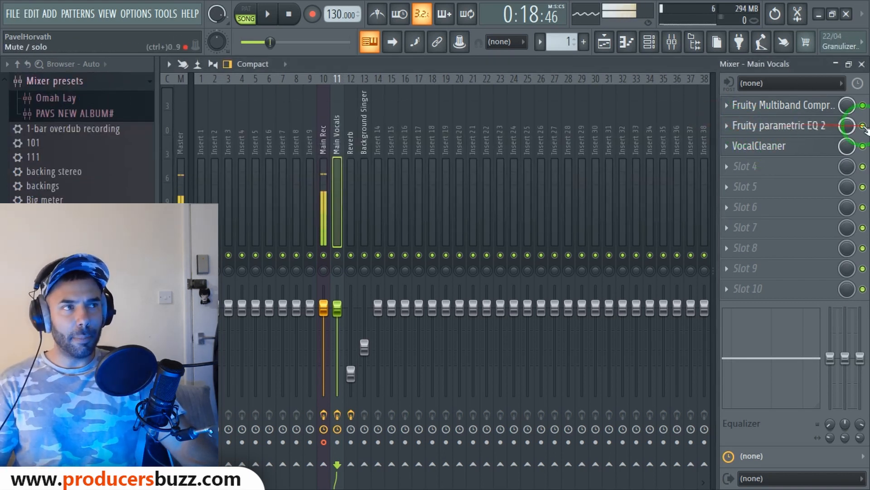
Load the Vocal Presence preset into the Main Vocals Fruity parametric EQ 2
click(795, 126)
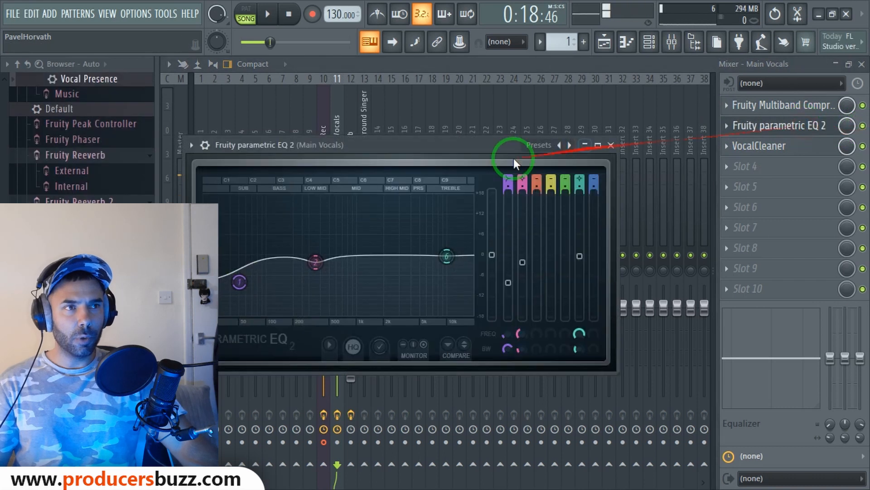
click(195, 147)
mouse_move(213, 198)
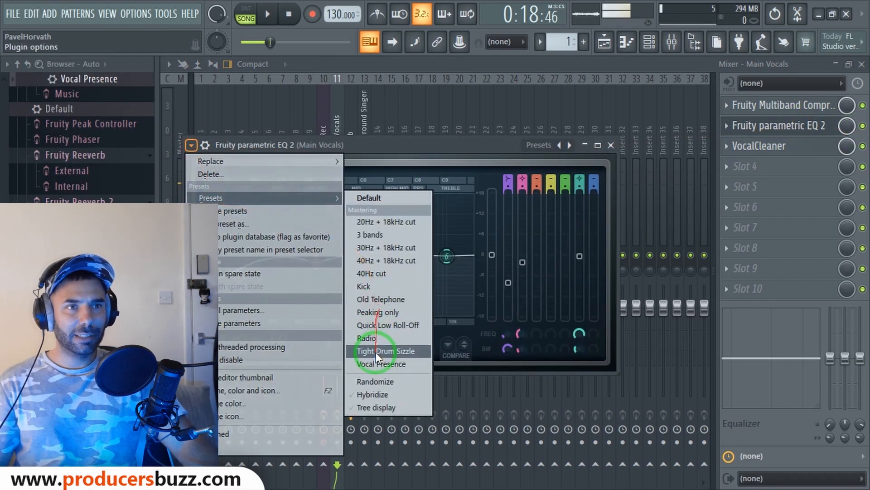
click(377, 363)
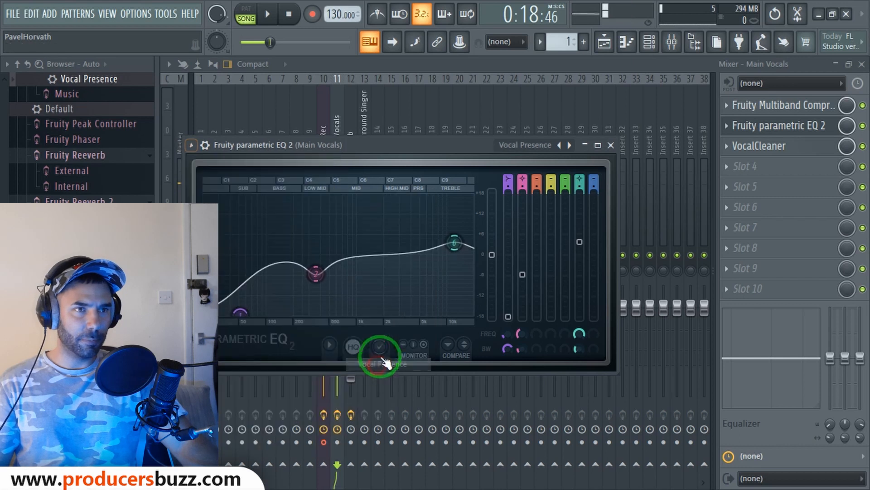
Flatten band 6, set band 2 to -2.0 dB, reshape the 46 Hz low shelf, then open Vocal Cleaner
drag(379, 145, 425, 124)
drag(506, 221, 505, 259)
drag(367, 255, 362, 216)
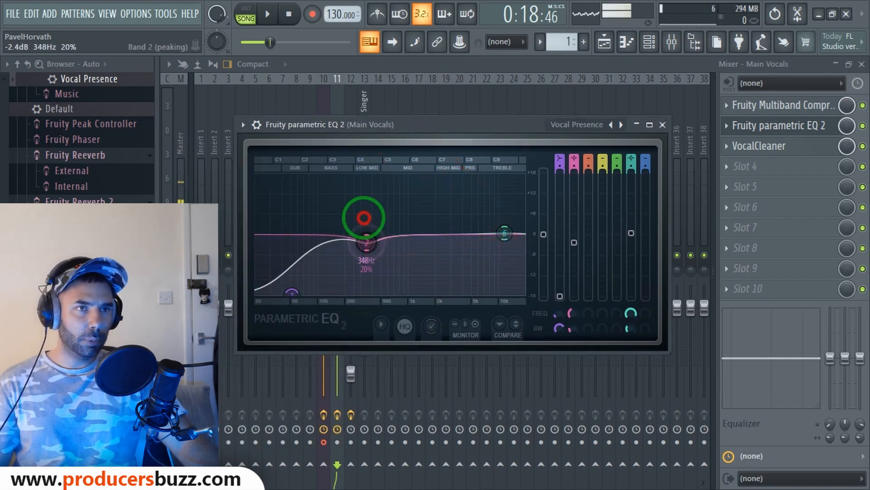
drag(291, 292, 281, 142)
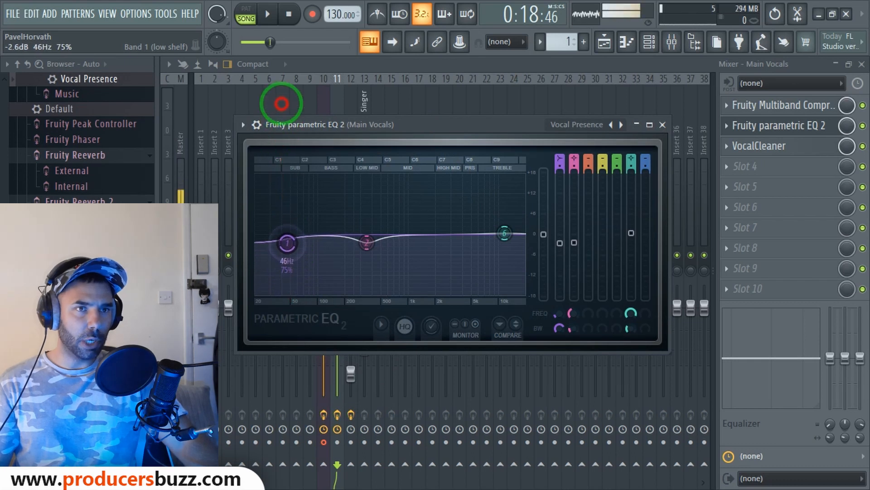
click(664, 125)
click(781, 147)
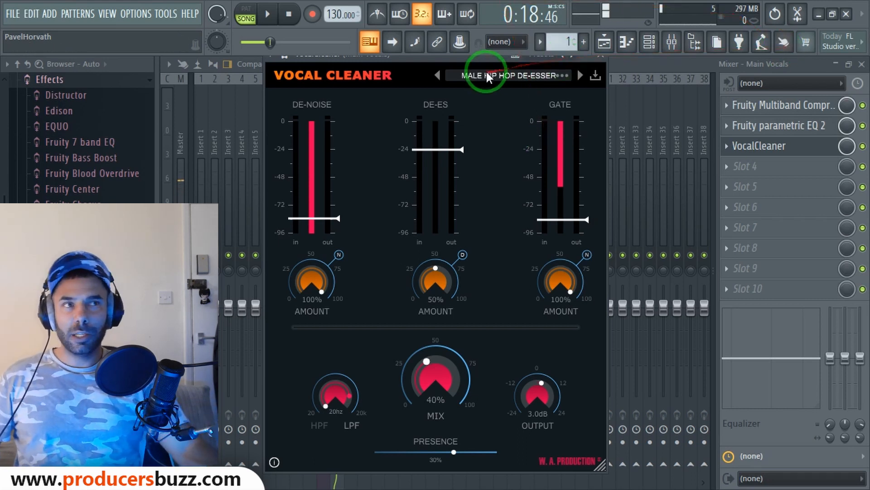
Keep the MALE HIP HOP DE-ESSER preset and set Vocal Cleaner mix to 40% and output to 3.0 dB
drag(480, 59, 470, 97)
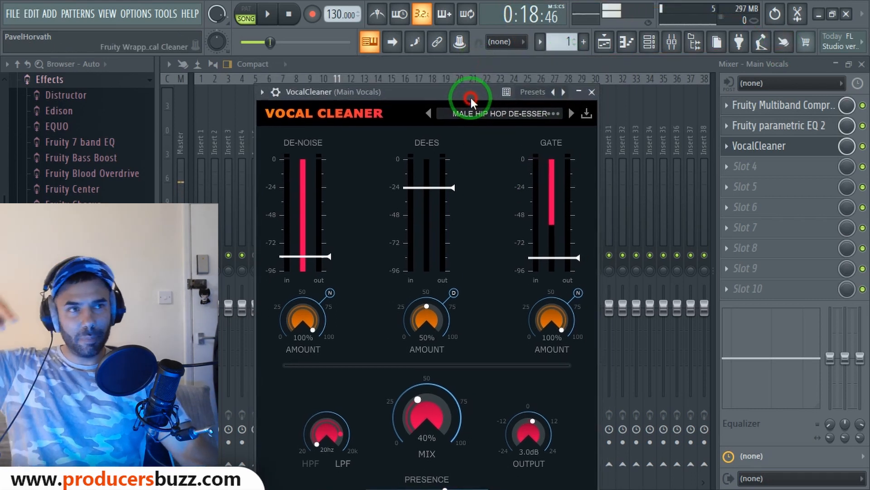
click(500, 114)
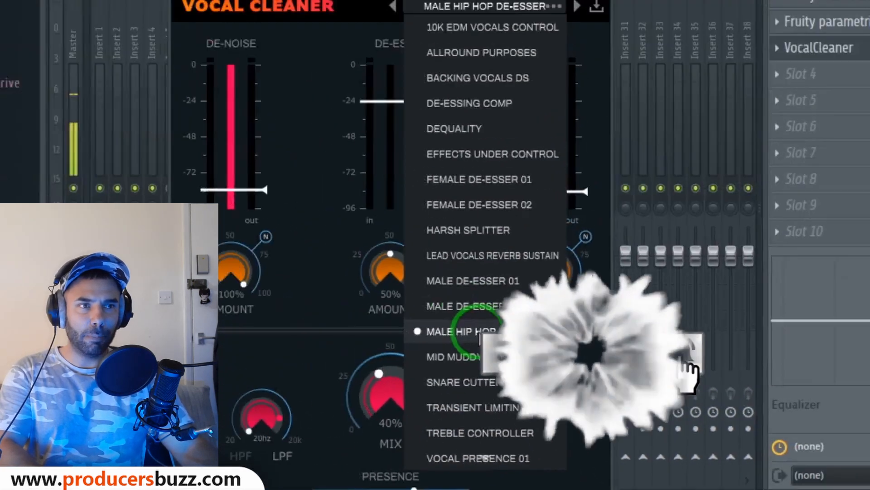
click(476, 333)
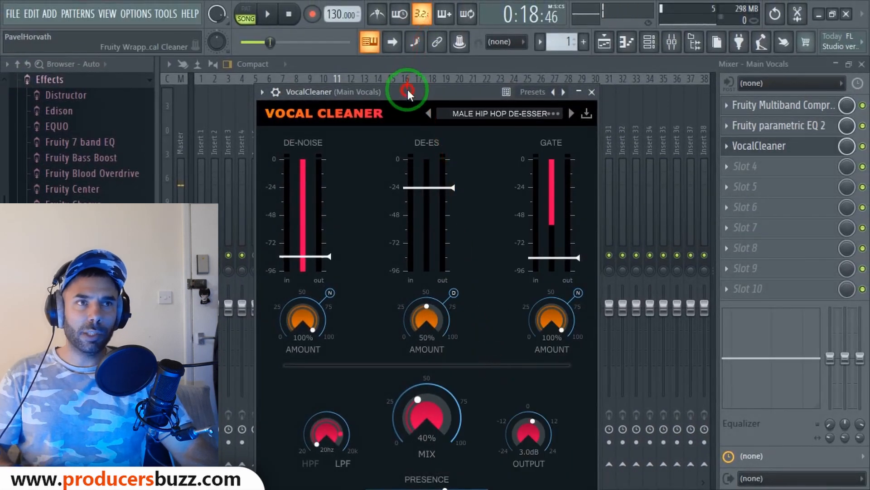
drag(407, 89, 412, 51)
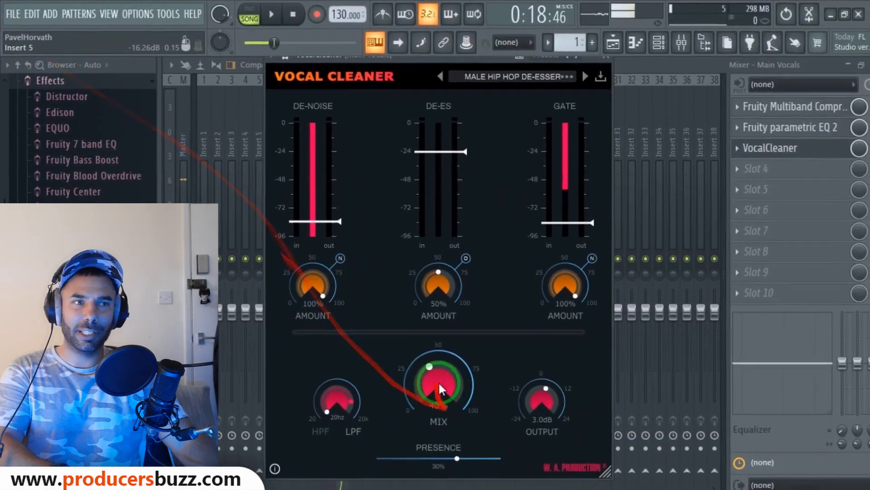
drag(430, 372, 431, 371)
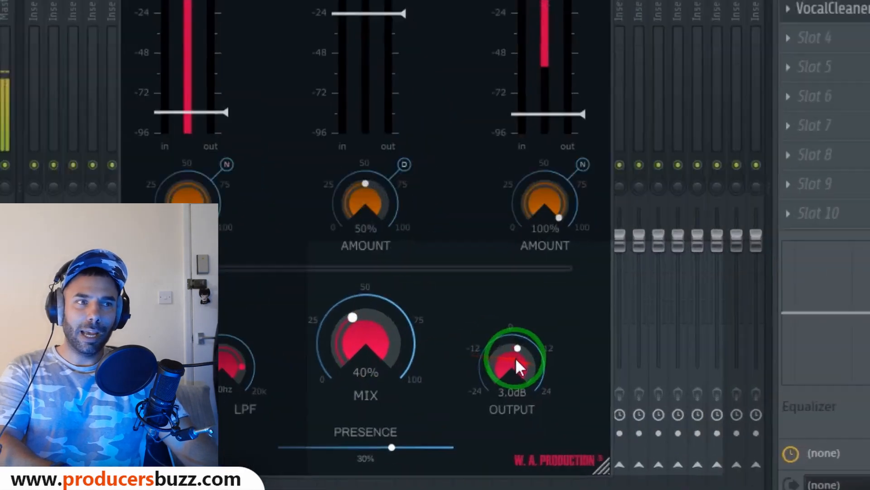
drag(536, 388, 537, 389)
drag(448, 264, 441, 248)
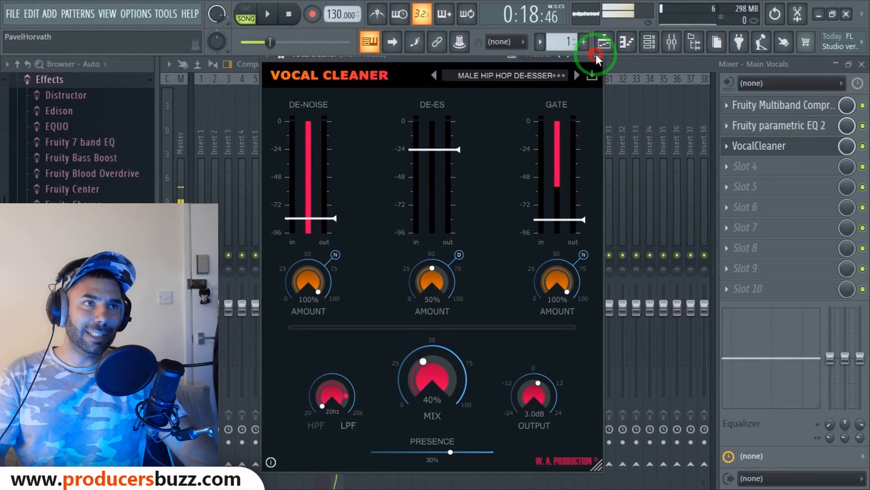
click(596, 53)
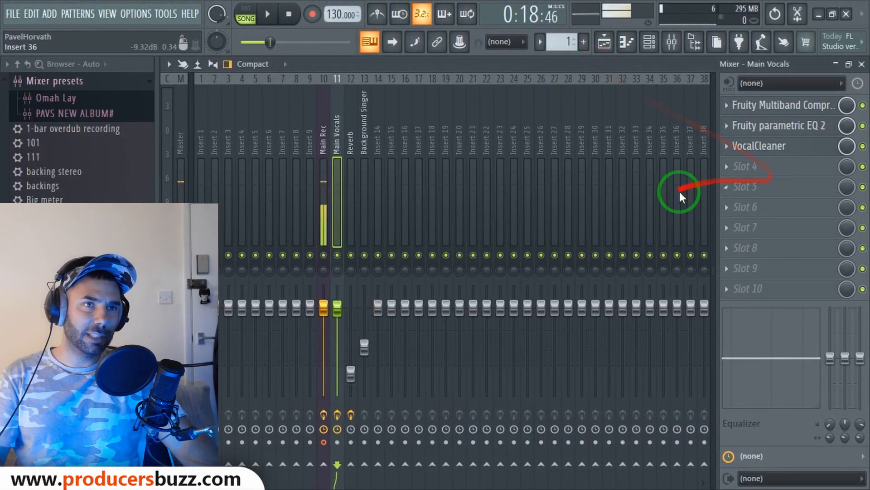
right_click(324, 255)
click(337, 256)
key(space)
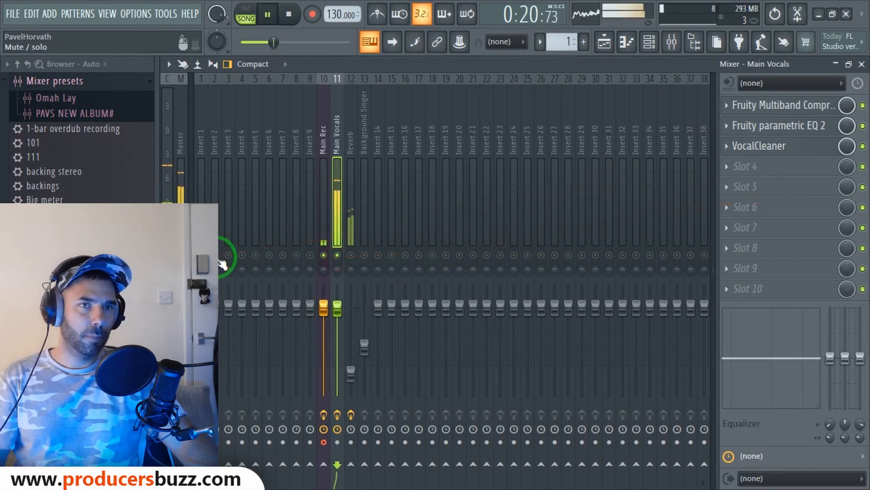
click(863, 146)
click(862, 126)
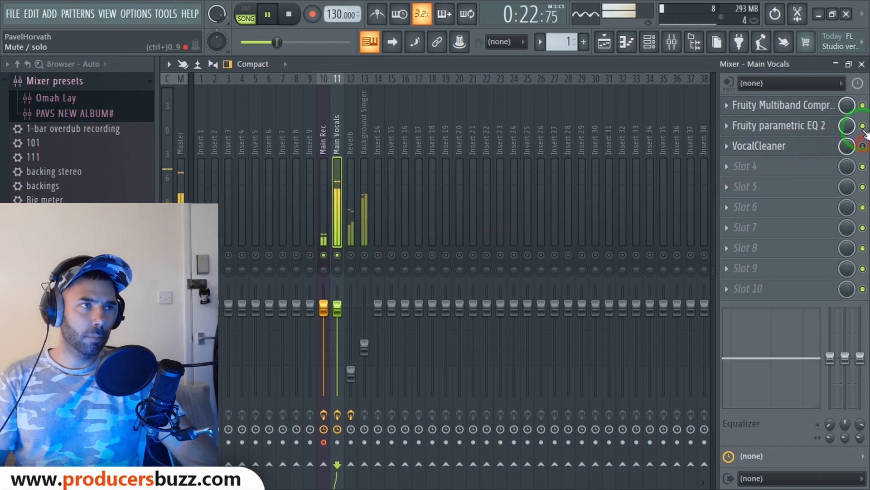
click(862, 105)
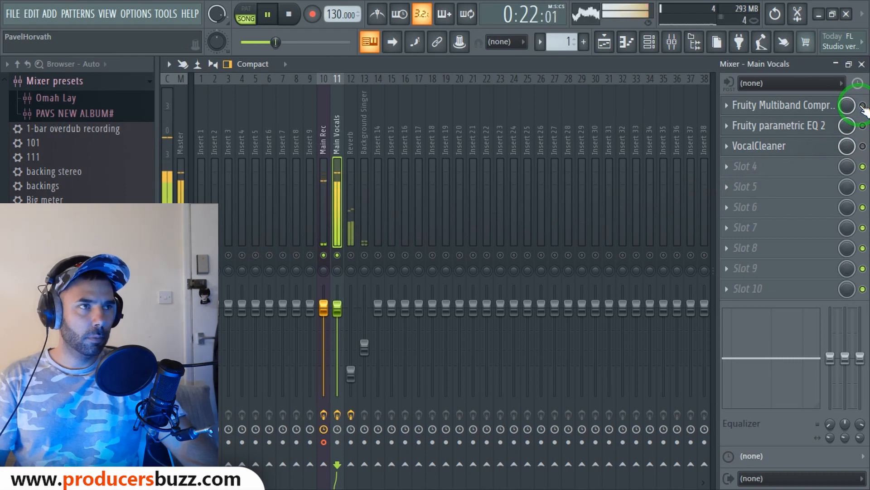
click(862, 125)
click(863, 146)
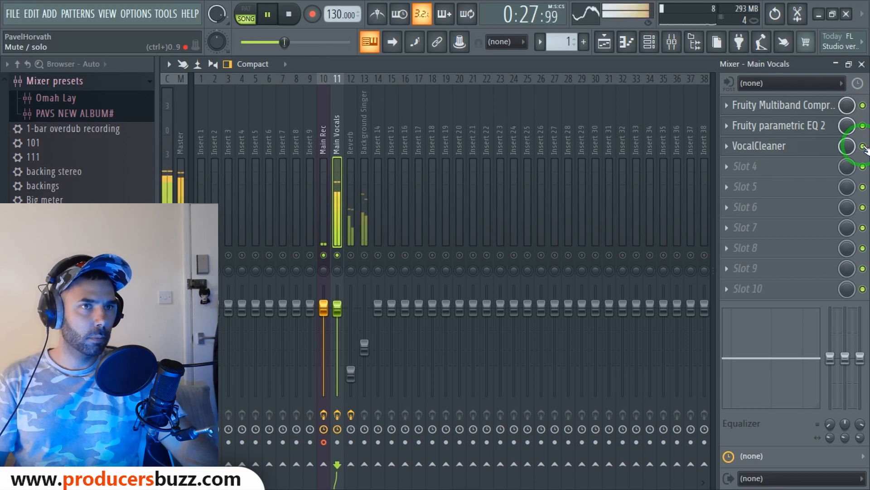
key(space)
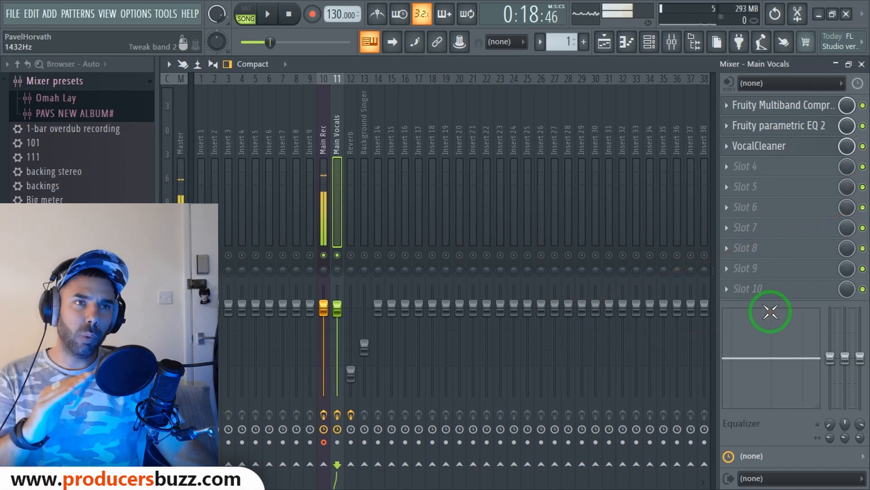
click(339, 146)
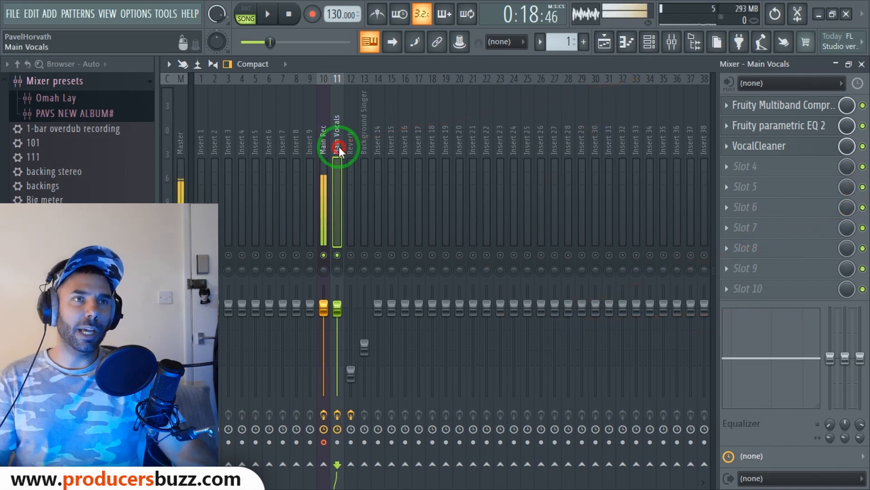
Replace the Reverb track clip with a unique copy of the Main Vocals clip
click(861, 64)
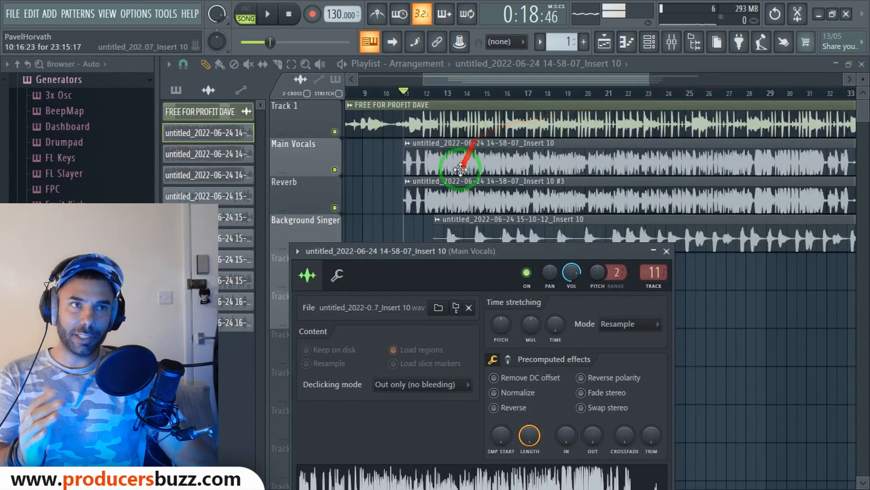
click(462, 191)
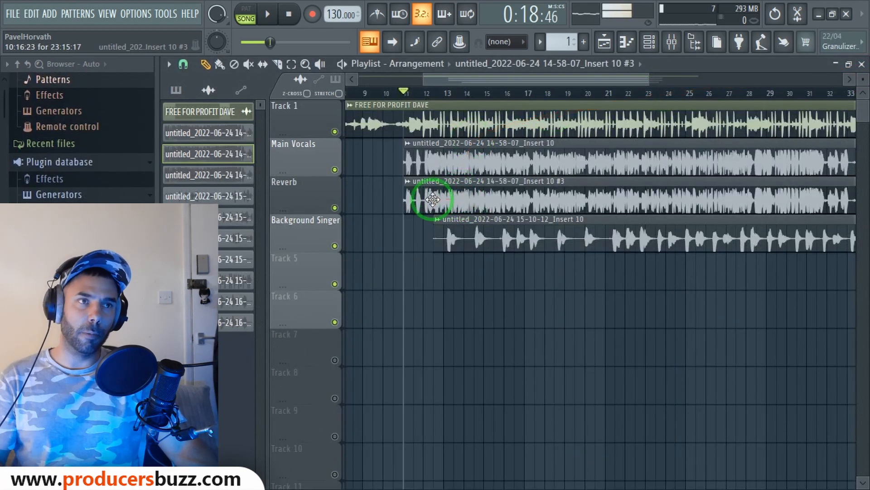
right_click(434, 195)
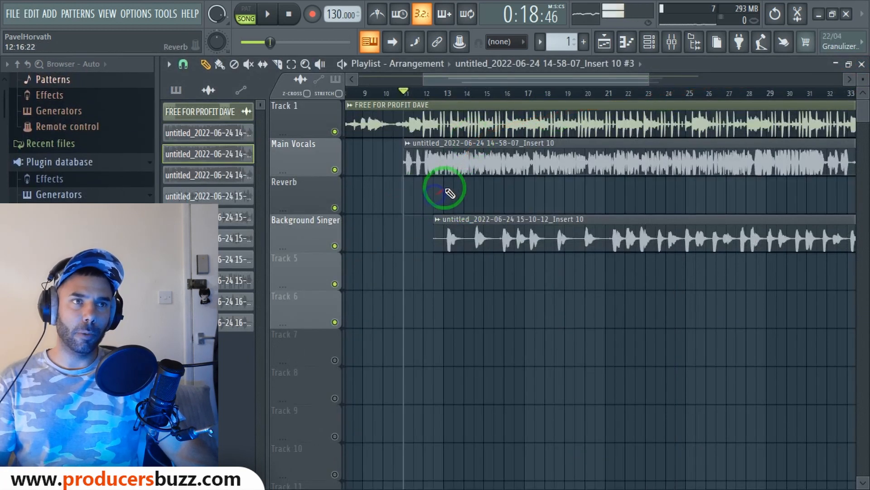
drag(447, 155, 449, 198)
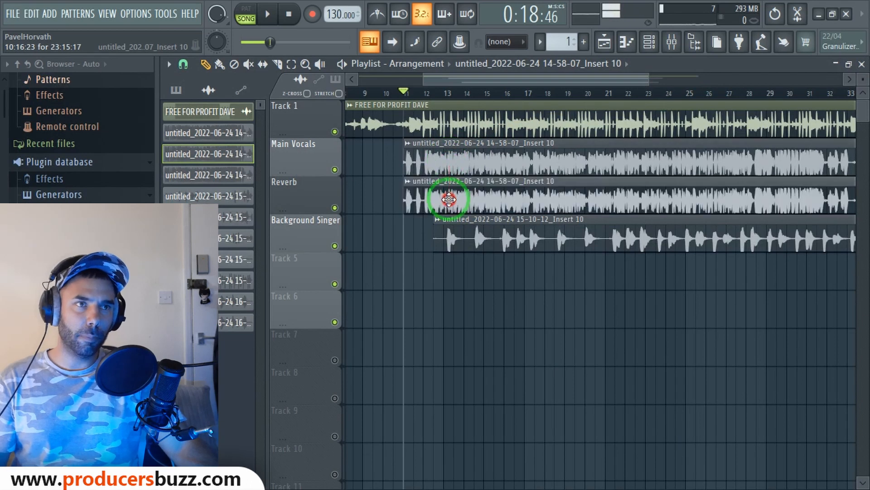
right_click(407, 188)
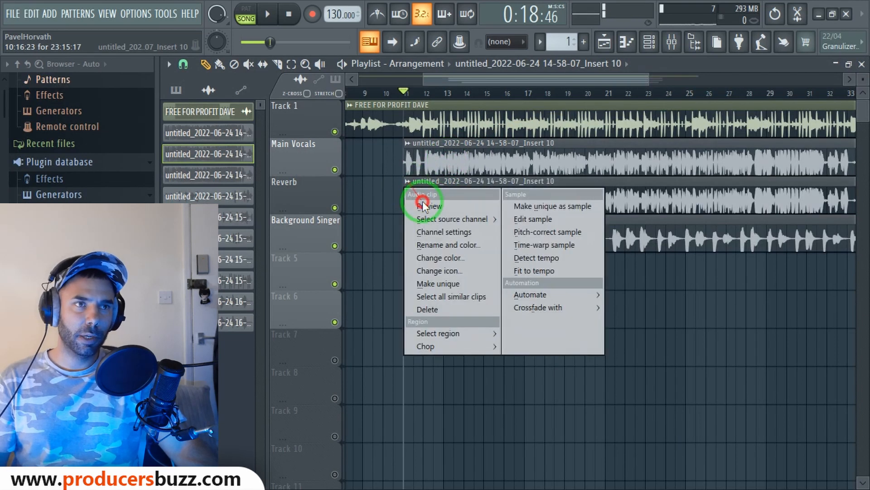
click(433, 284)
Route the new clip to mixer track 12 (Reverb) and mute the Background Singer track
double_click(485, 195)
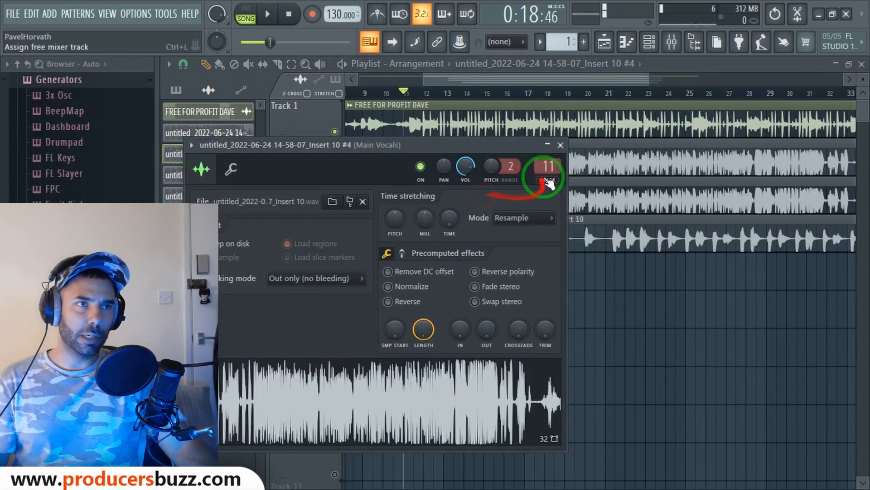
drag(548, 169, 548, 165)
click(559, 145)
double_click(557, 188)
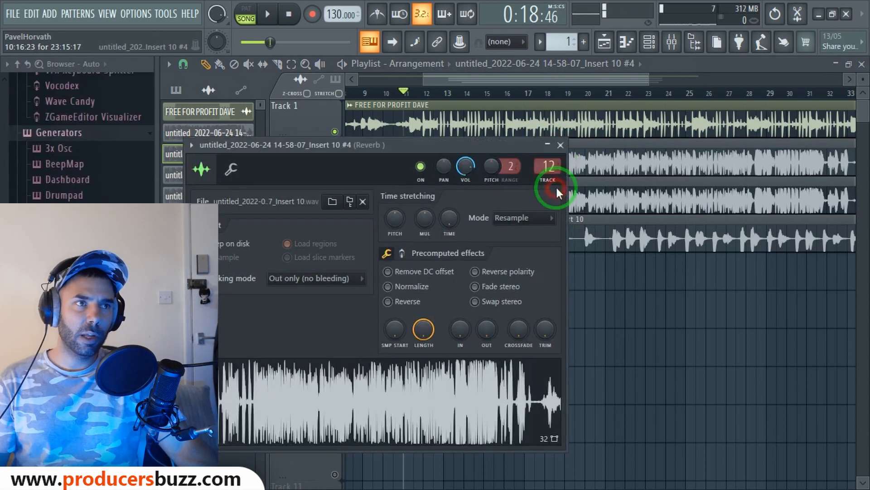
click(559, 146)
click(335, 245)
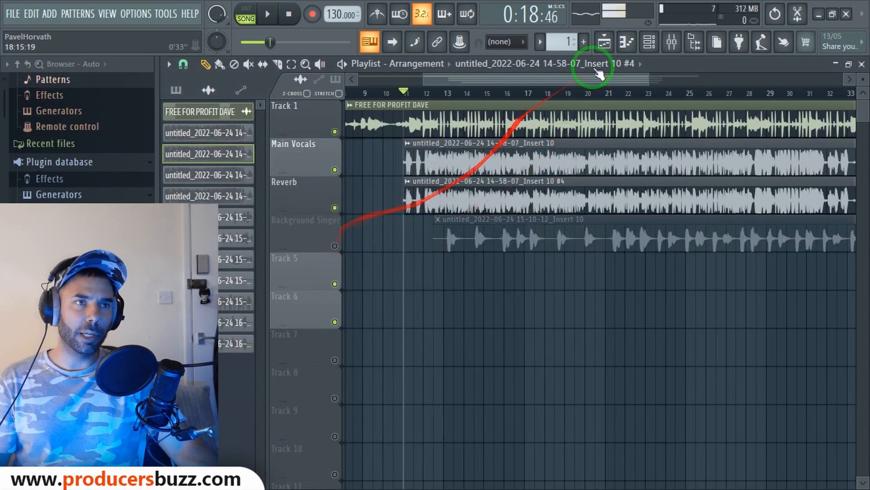
click(672, 42)
Select insert 12 Reverb, audition playback, and raise its fader to about -3.1 dB
click(332, 253)
click(351, 255)
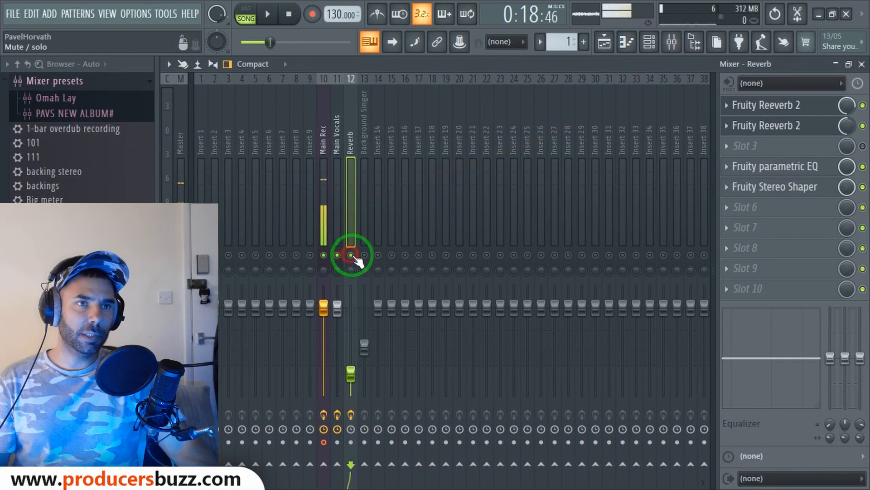
key(space)
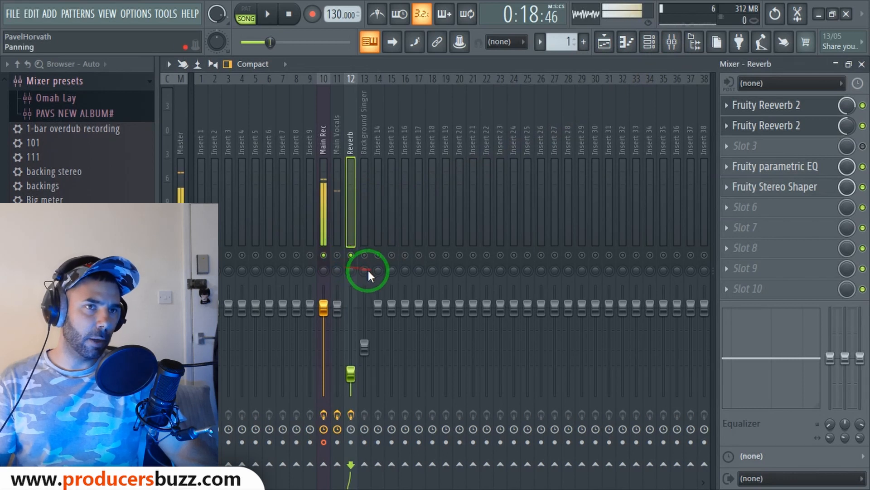
key(space)
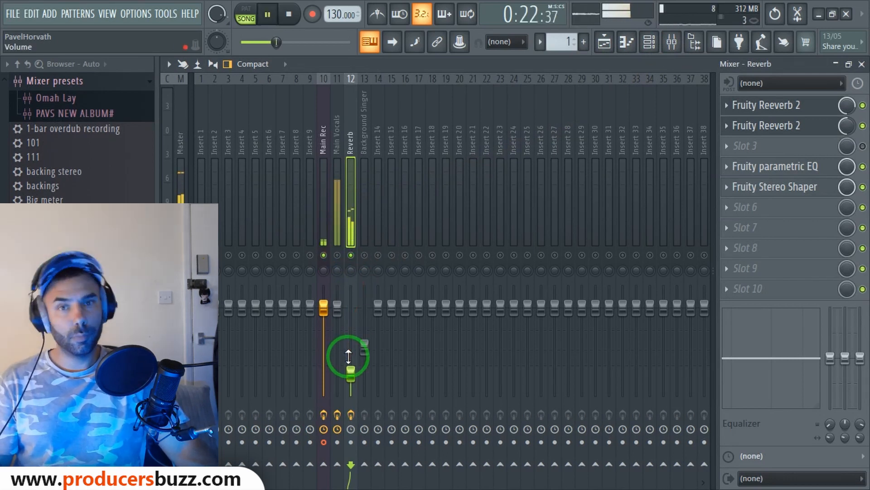
key(space)
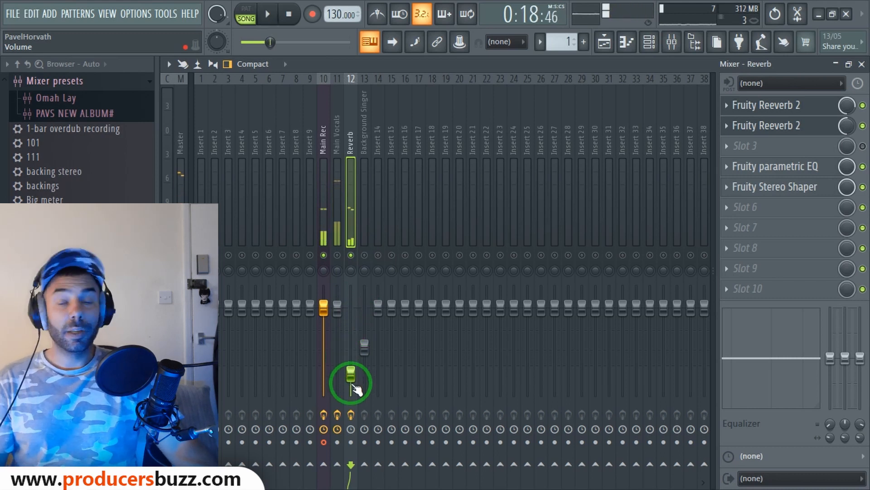
click(351, 374)
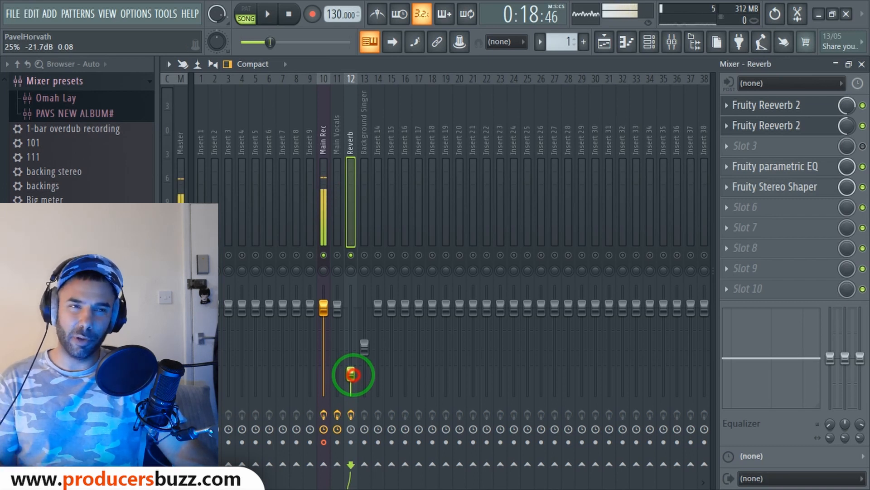
drag(353, 374, 364, 266)
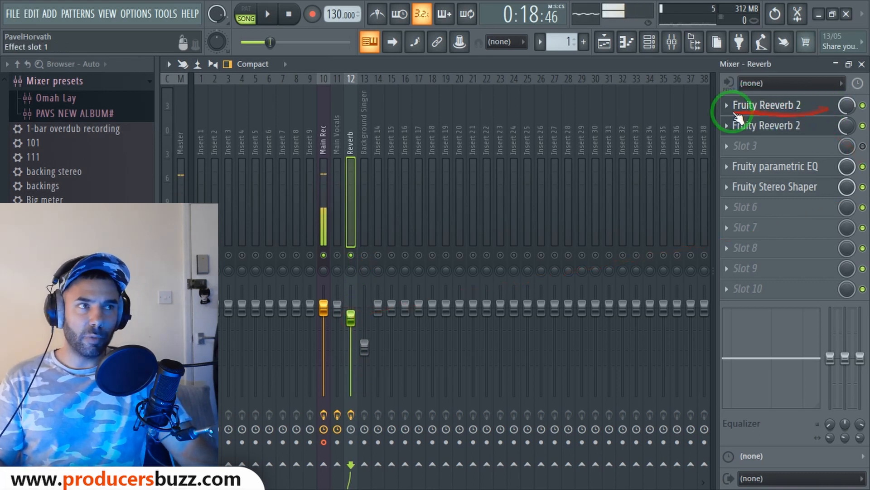
Set the first Fruity Reeverb 2's mix to 78%
click(763, 107)
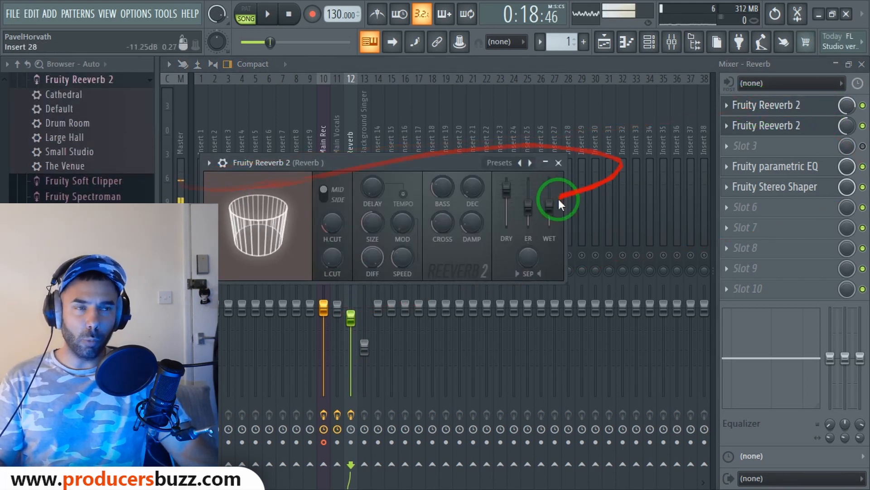
click(558, 163)
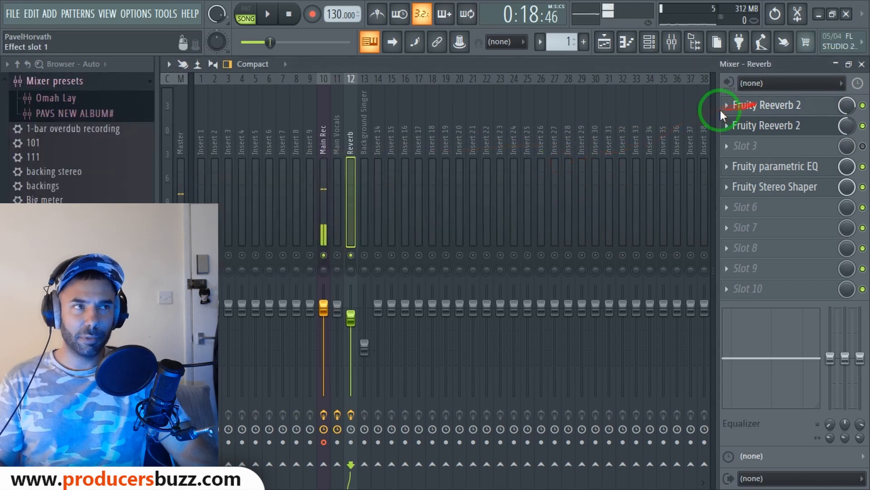
mouse_move(847, 105)
mouse_down()
mouse_move(847, 114)
mouse_move(845, 106)
mouse_up()
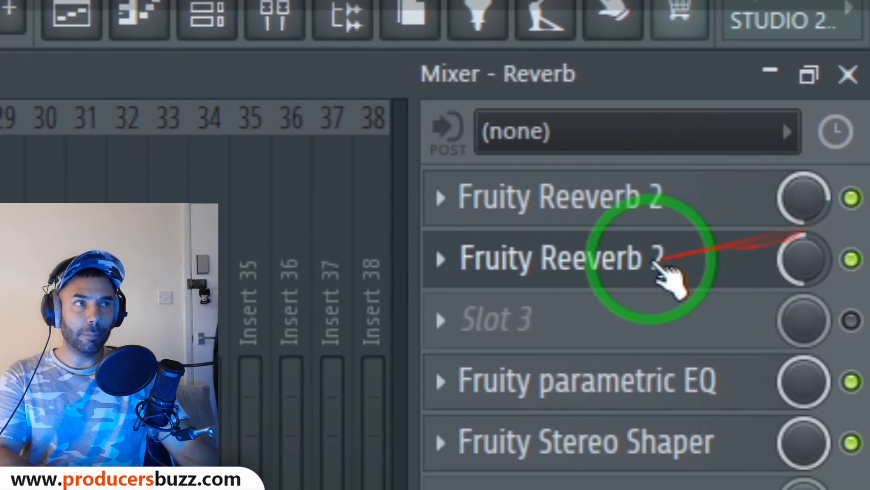
Load the Small Studio preset into the second Fruity Reeverb 2 and close it
click(629, 304)
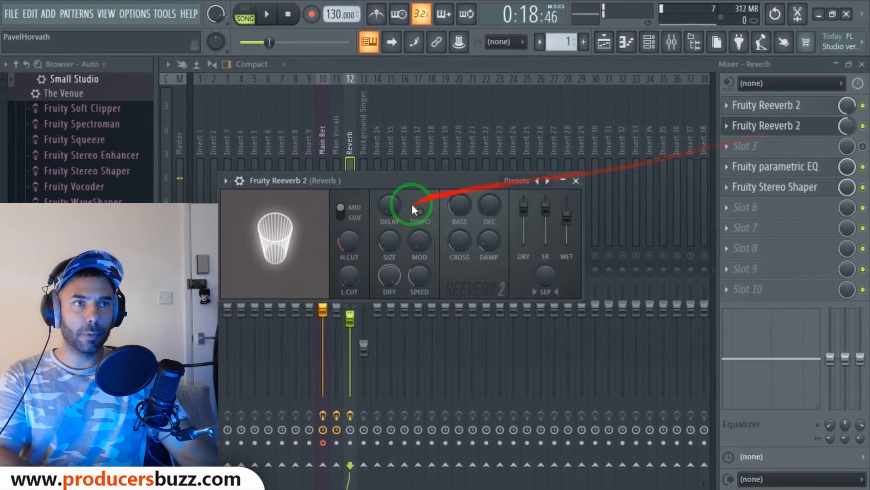
drag(376, 189, 413, 170)
click(245, 171)
click(263, 164)
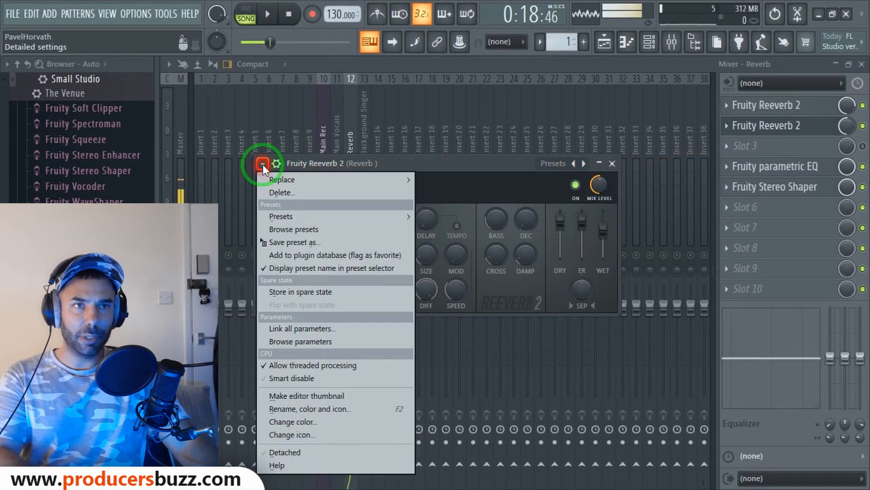
click(272, 217)
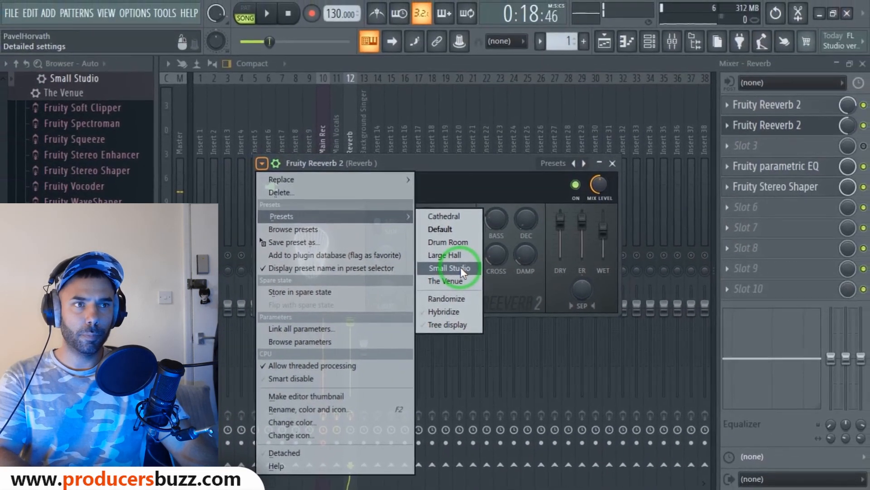
click(459, 267)
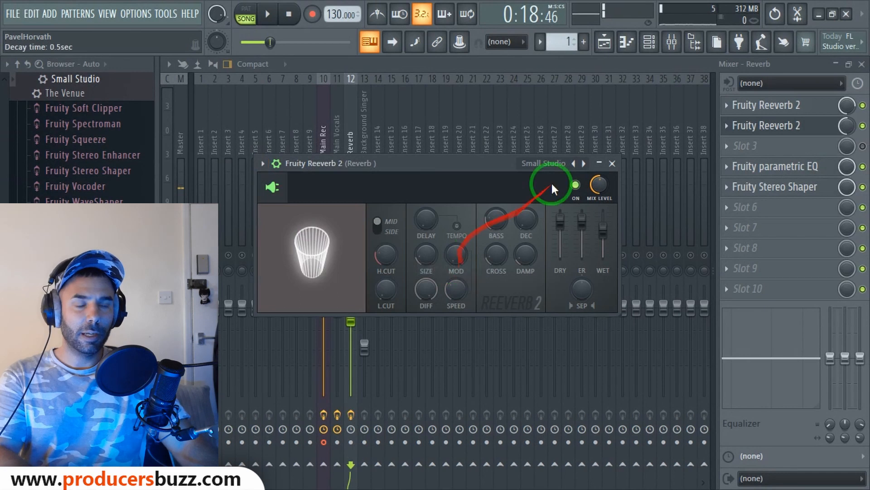
click(612, 163)
click(847, 146)
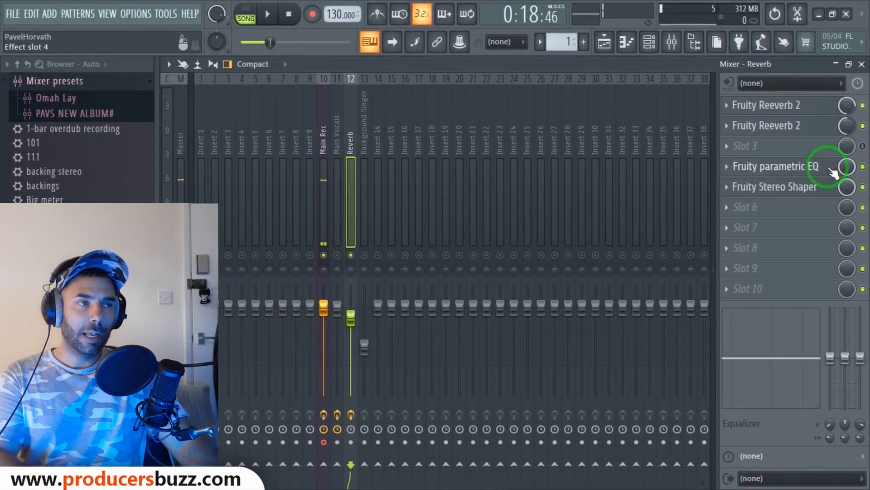
Bypass the parametric EQ and Stereo Shaper slots and compare the sound during playback
click(863, 168)
click(862, 187)
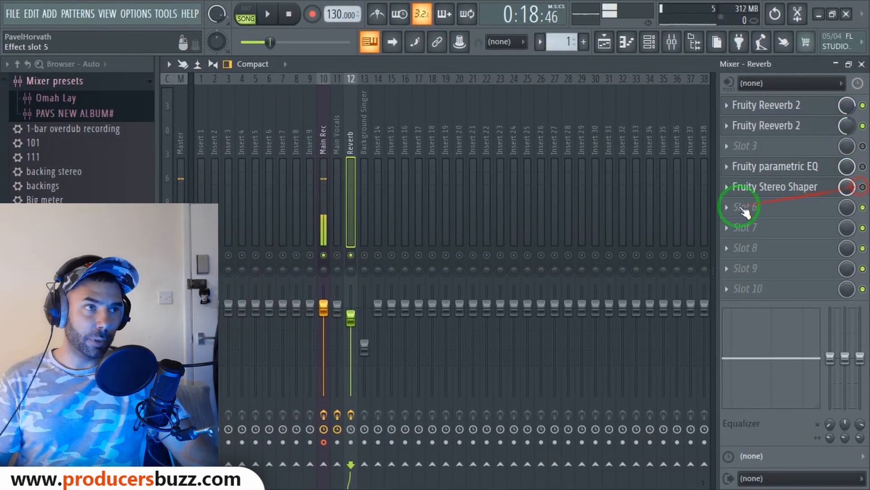
key(space)
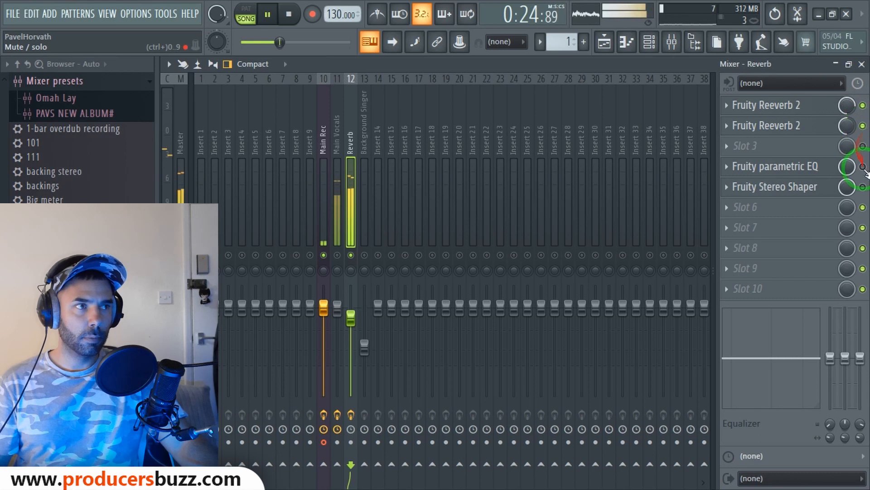
key(space)
Review the Reverb insert's Fruity parametric EQ band settings, then close it
click(780, 173)
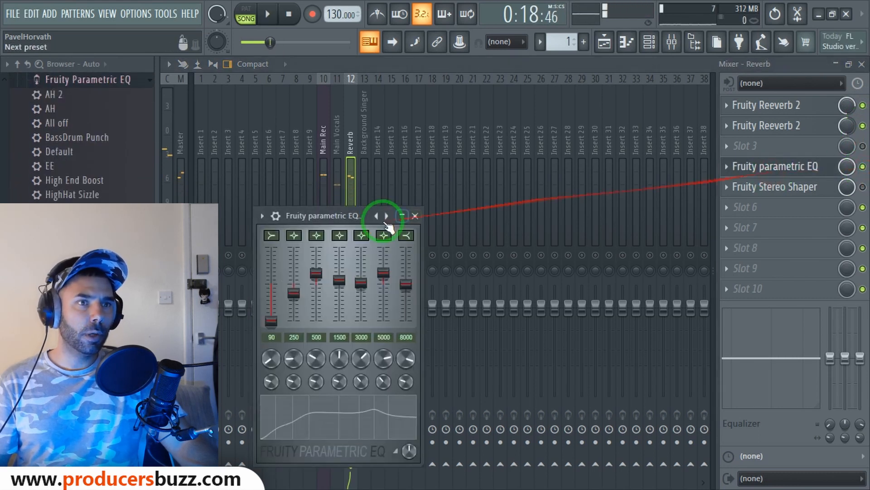
drag(356, 214, 441, 151)
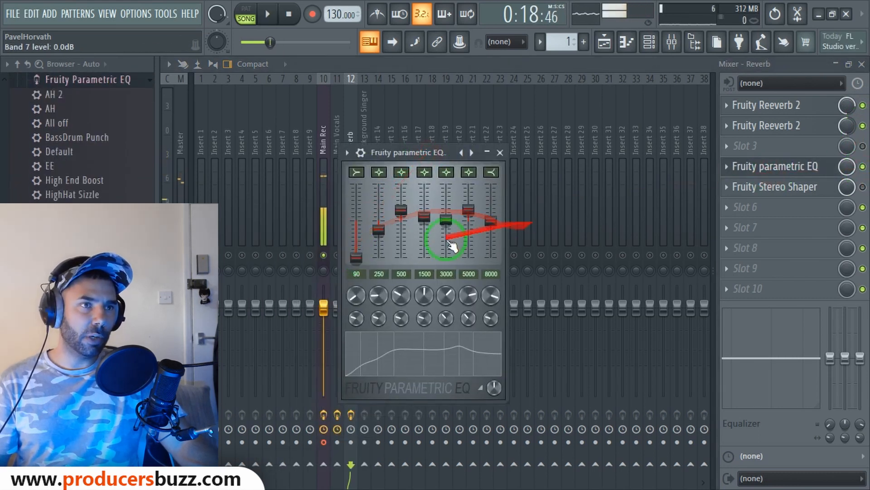
click(358, 257)
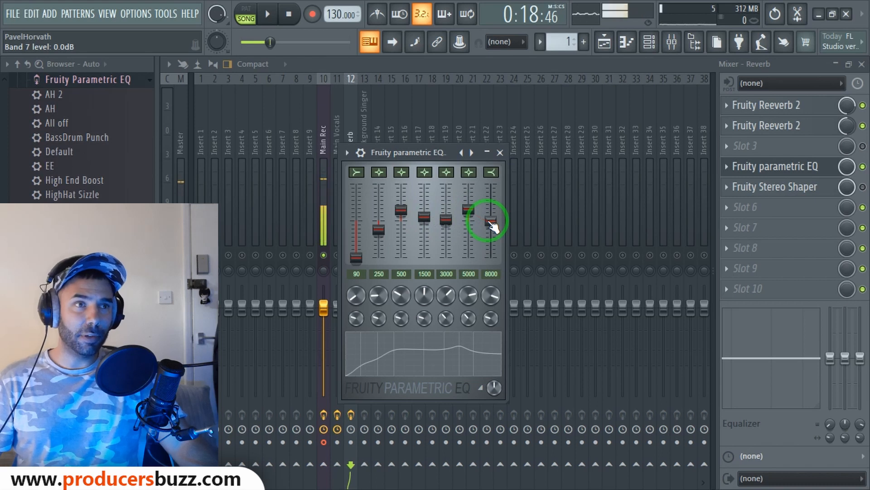
click(500, 152)
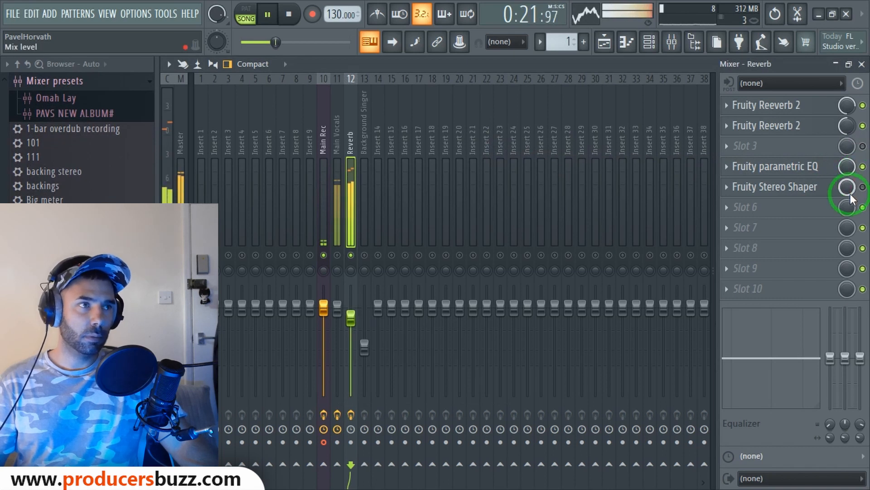
Shorten the Stereo Shaper's right-channel delay to 12.2 ms
key(space)
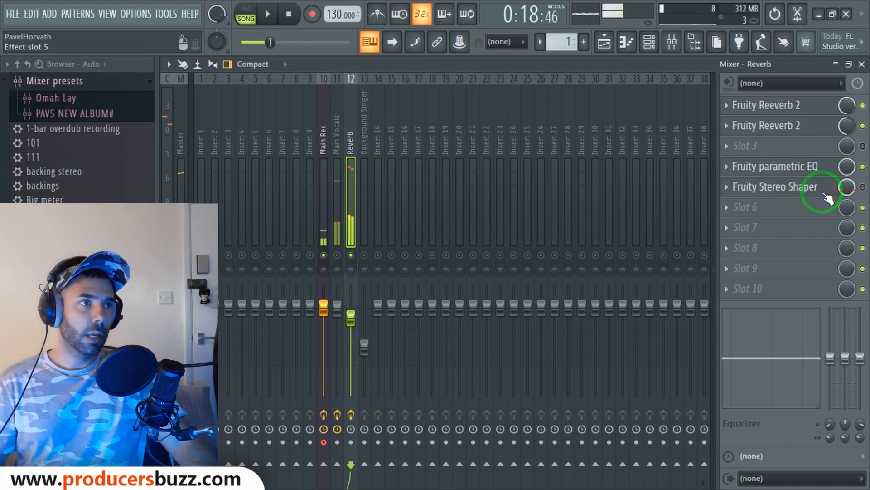
click(798, 190)
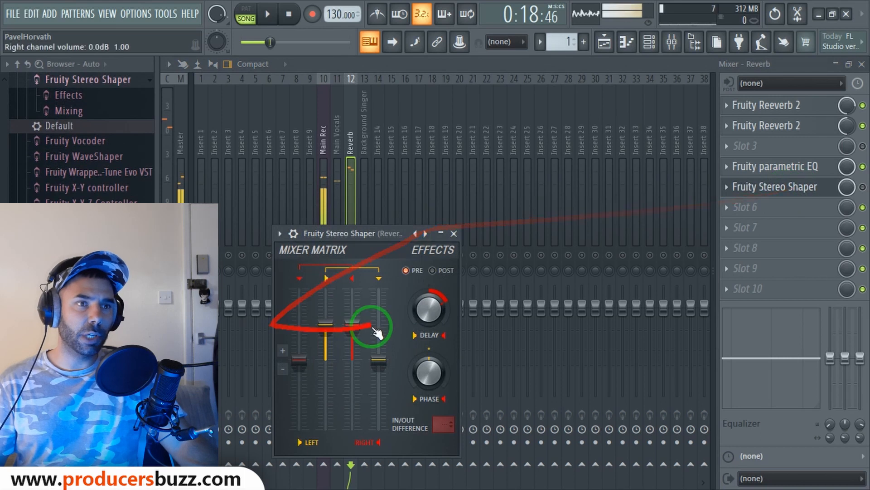
drag(435, 299, 436, 306)
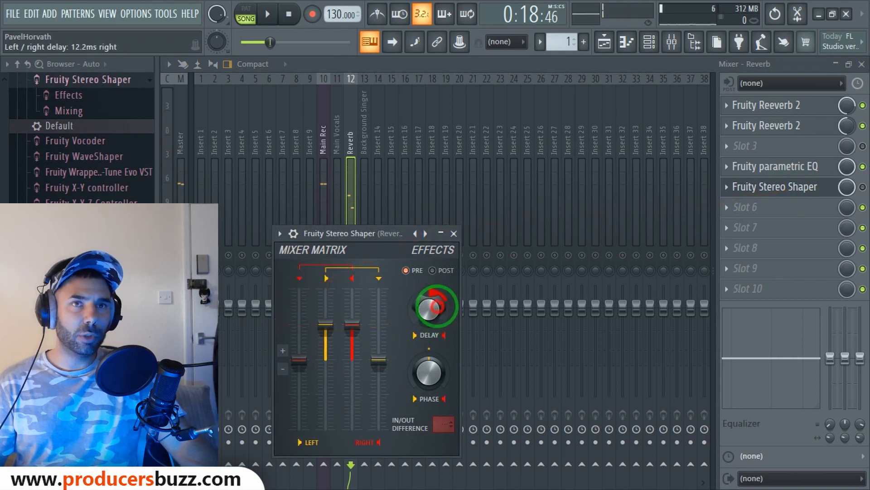
click(454, 234)
Re-enable the Stereo Shaper and bring up the plugin list for empty Slot 10
click(862, 187)
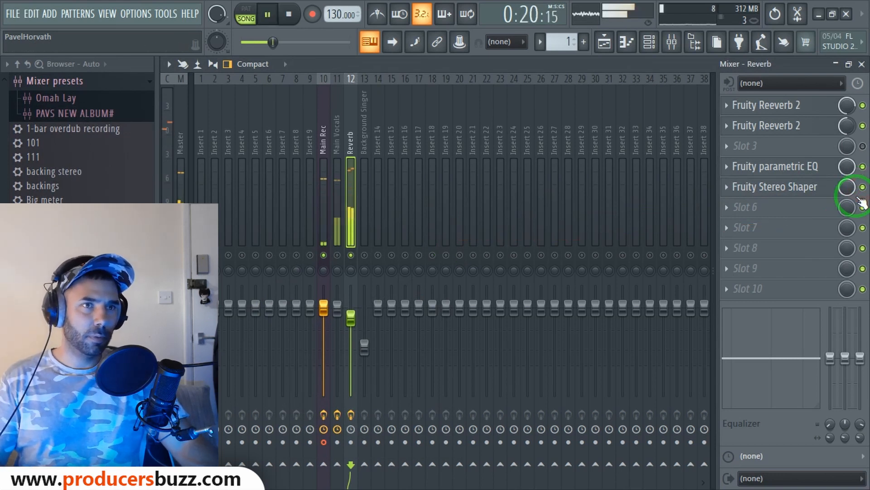
key(space)
click(776, 299)
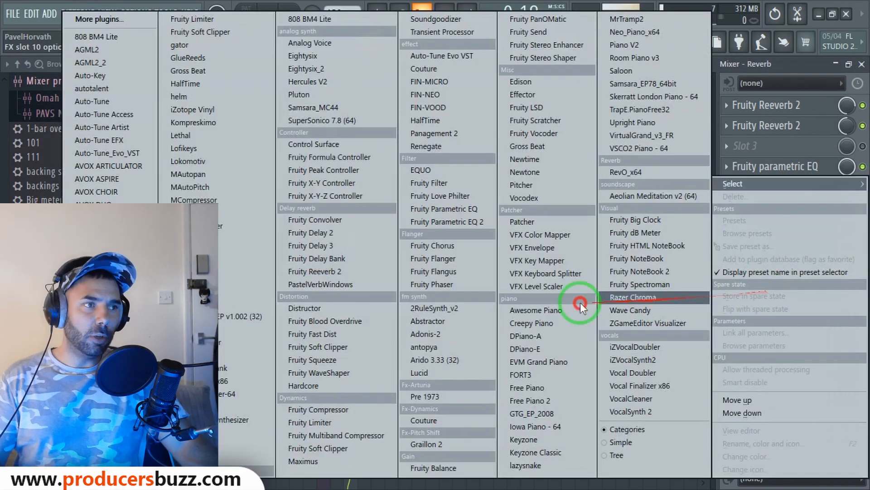
Add Fruity Soft Clipper to Slot 10 of the Reverb insert
click(338, 347)
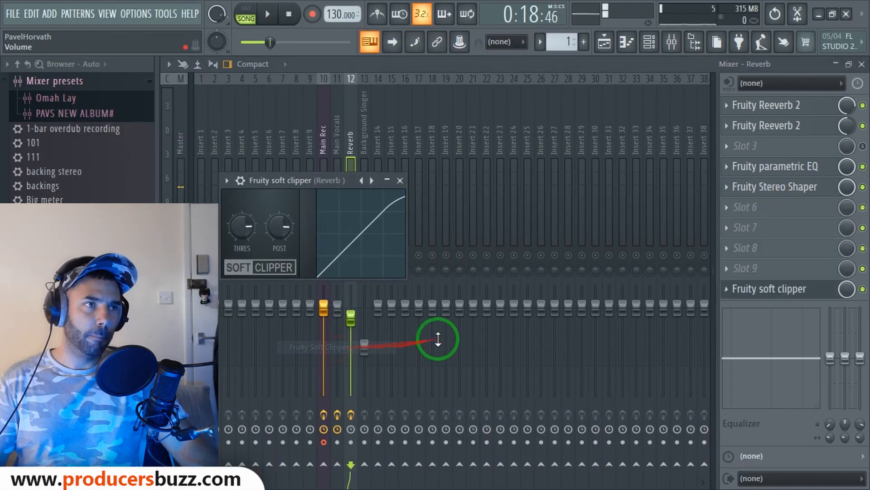
mouse_move(731, 294)
mouse_down()
mouse_move(819, 288)
mouse_move(777, 304)
mouse_up()
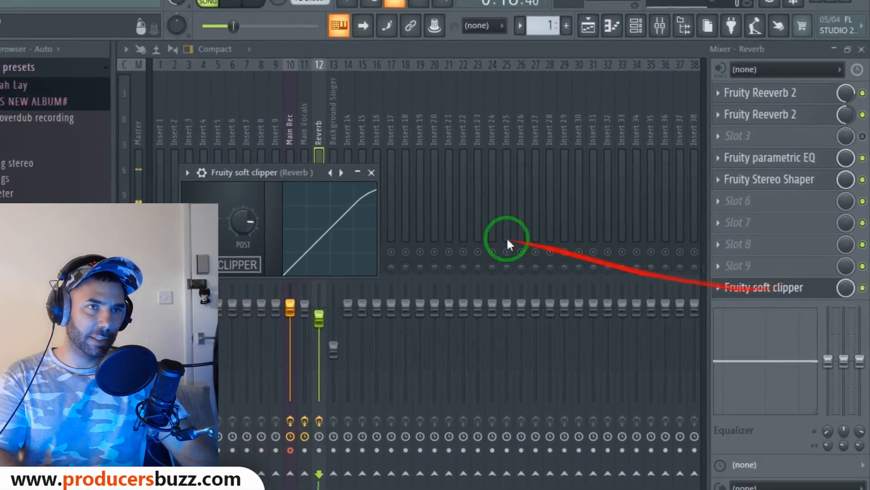
click(399, 180)
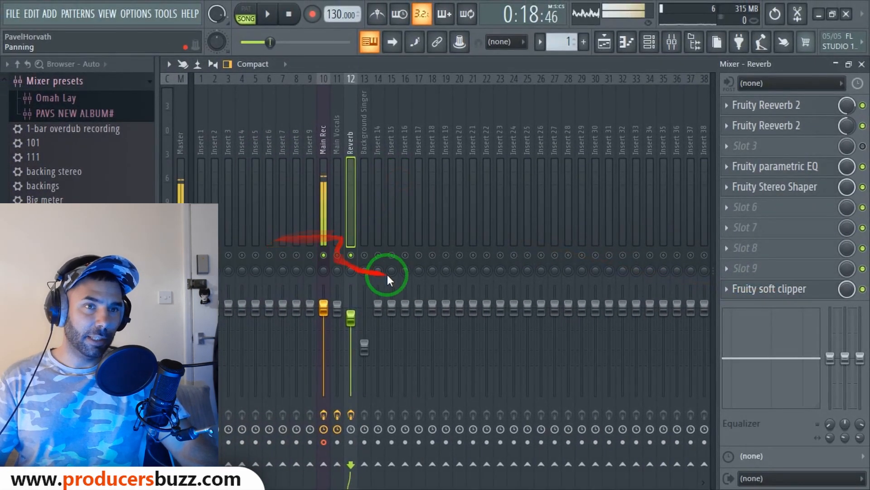
Lower the Reverb fader to about -21.9 dB, send Main Vocals to Reverb, and close the mixer
drag(350, 316, 350, 429)
key(space)
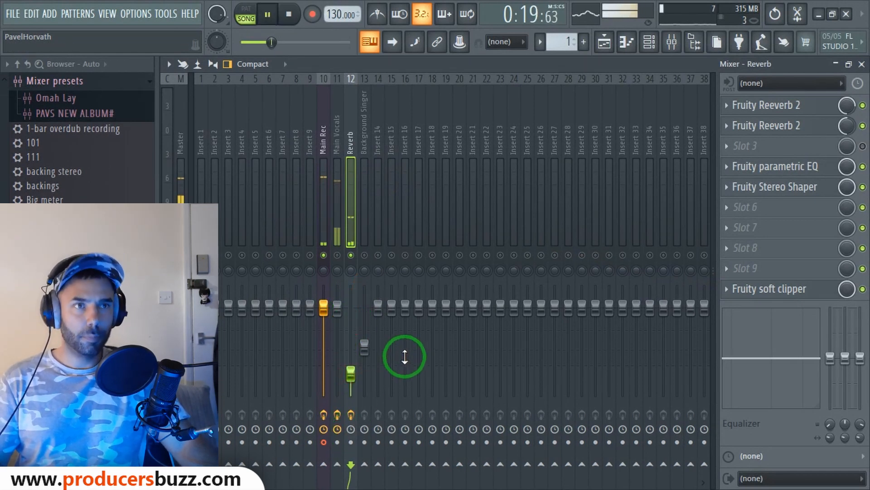
click(338, 254)
key(space)
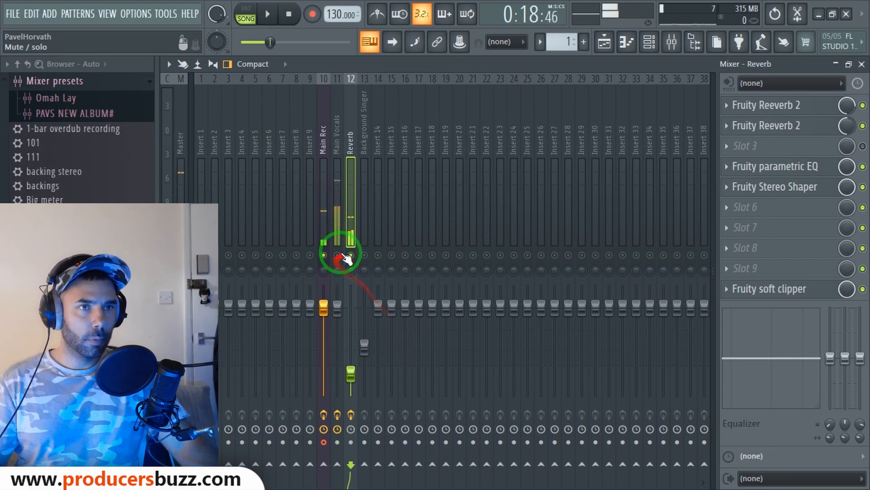
click(861, 64)
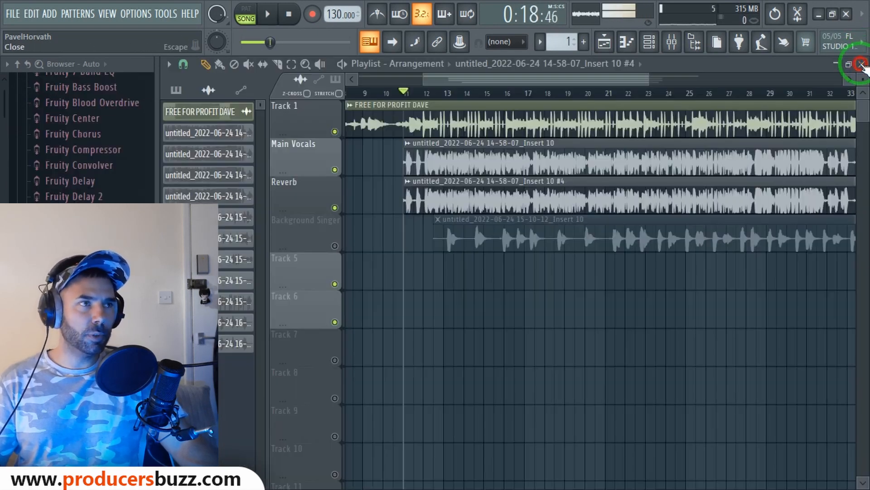
Reopen the mixer and select the Background Singer insert, then the Main Rec insert
key(space)
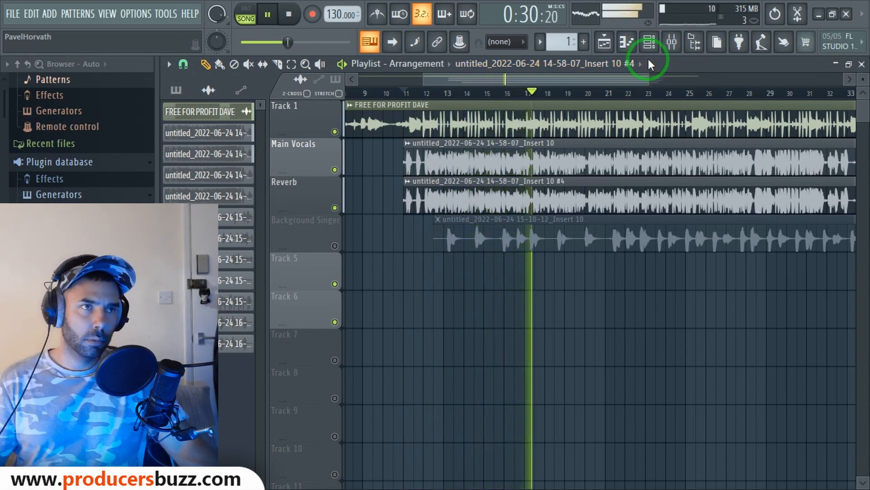
click(672, 43)
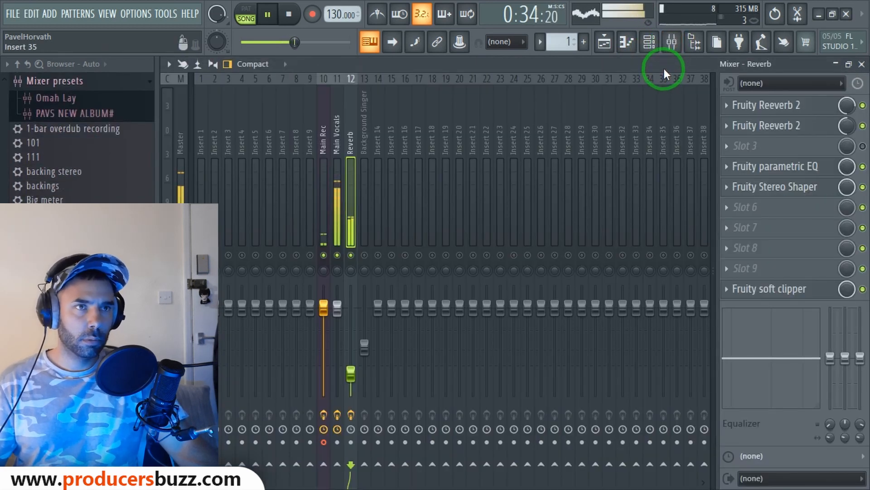
key(space)
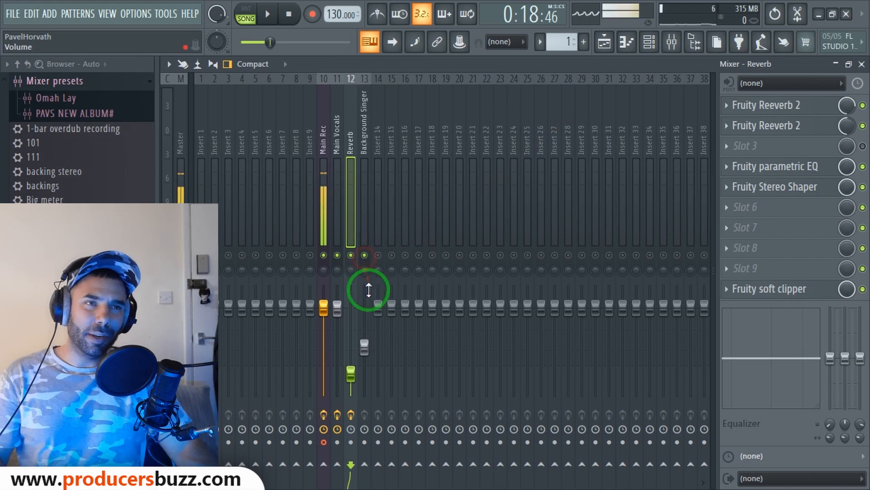
click(366, 99)
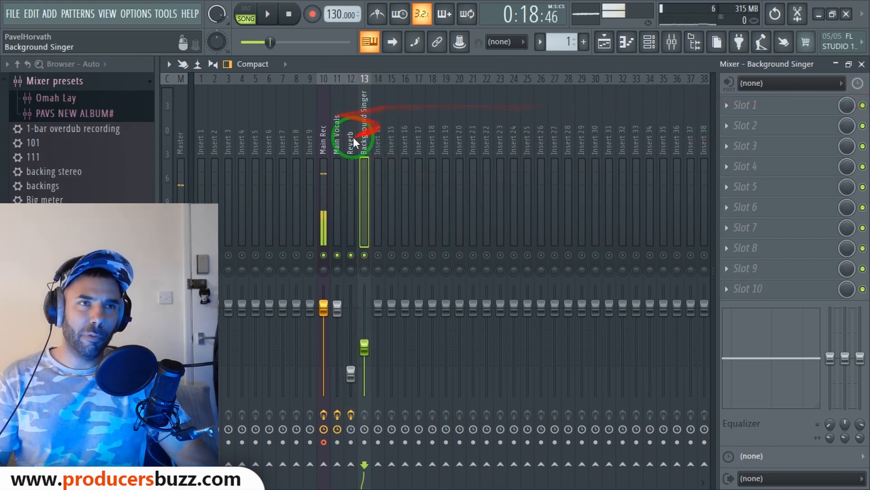
click(328, 150)
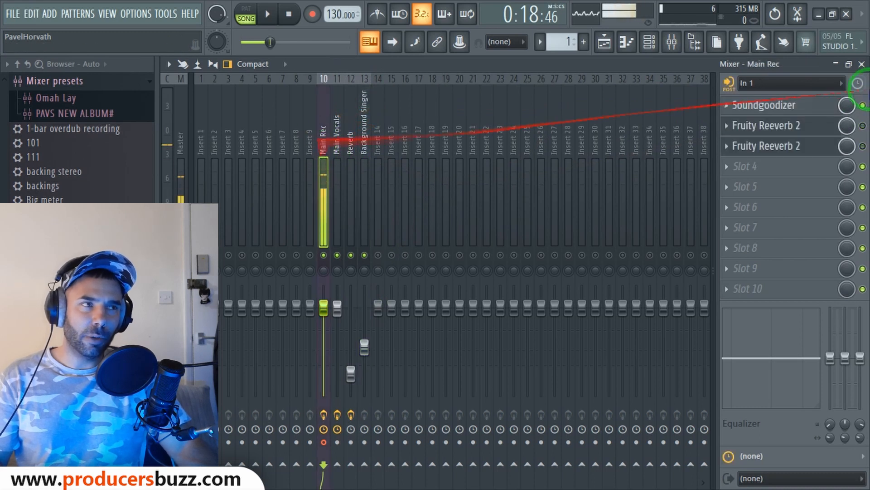
Select the Main Rec insert and look at its first Reeverb 2
click(862, 126)
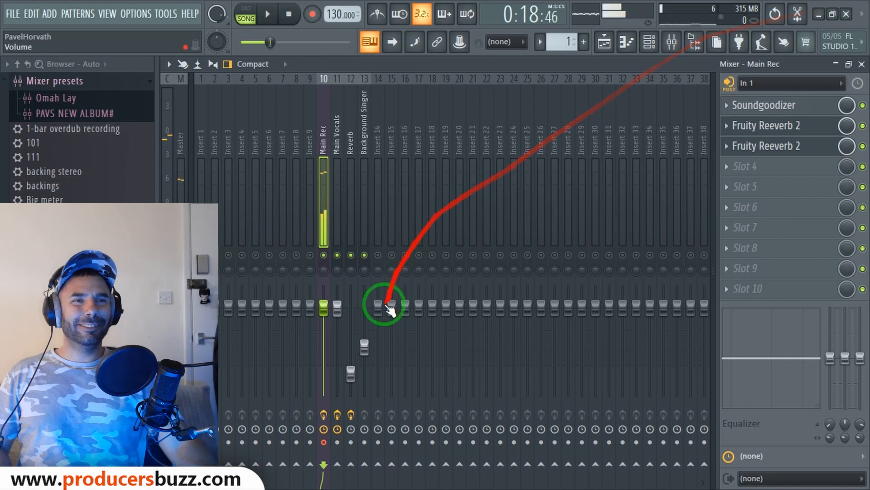
click(364, 348)
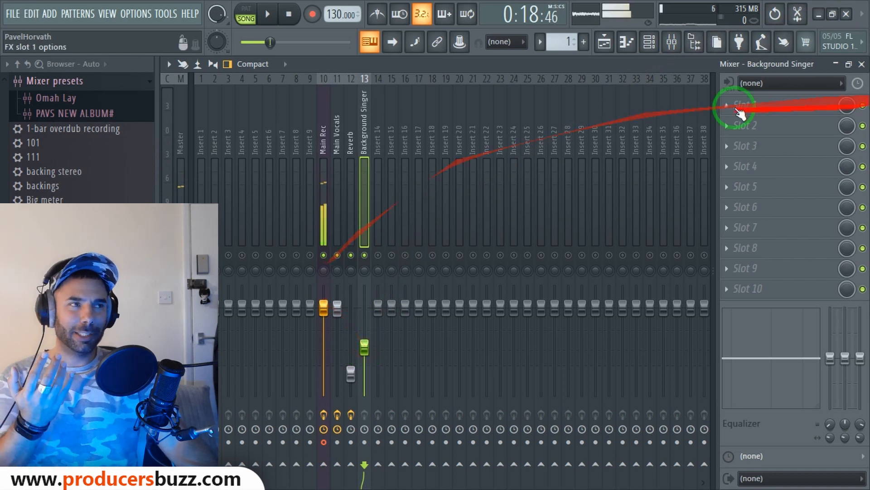
click(319, 146)
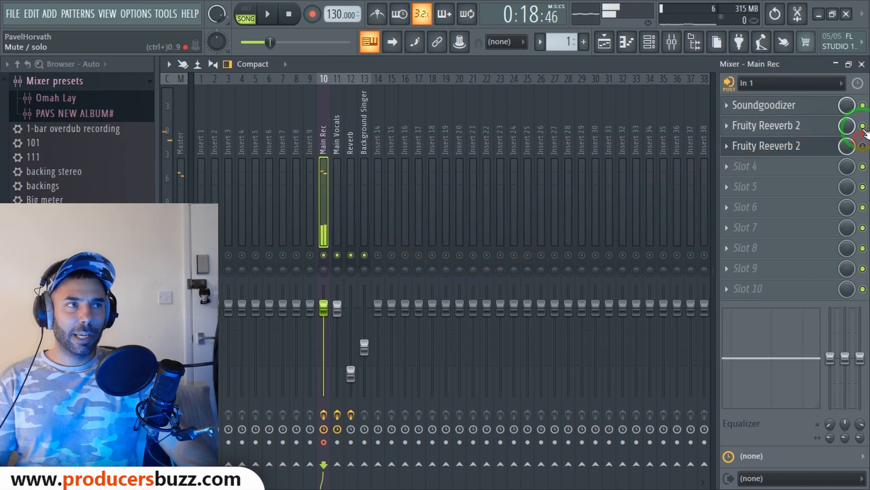
click(782, 129)
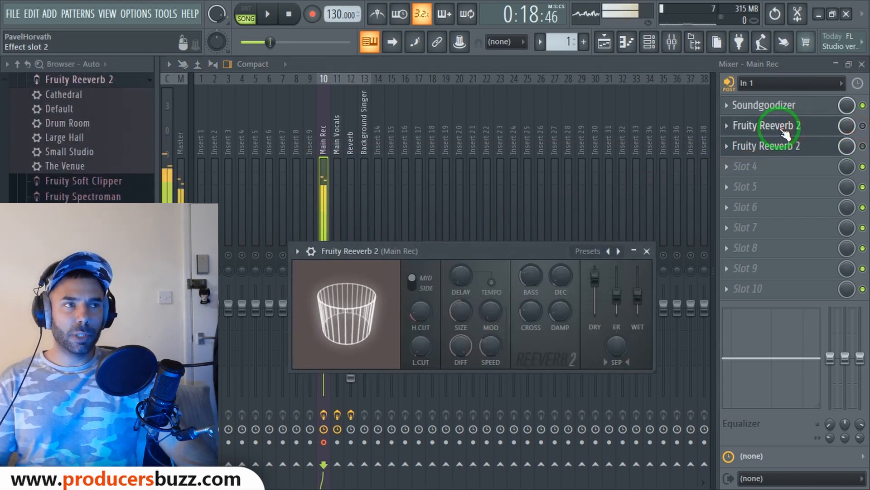
click(647, 250)
Apply the Small Studio preset to Main Rec's second Reeverb 2 and raise its mix to 92%
click(776, 148)
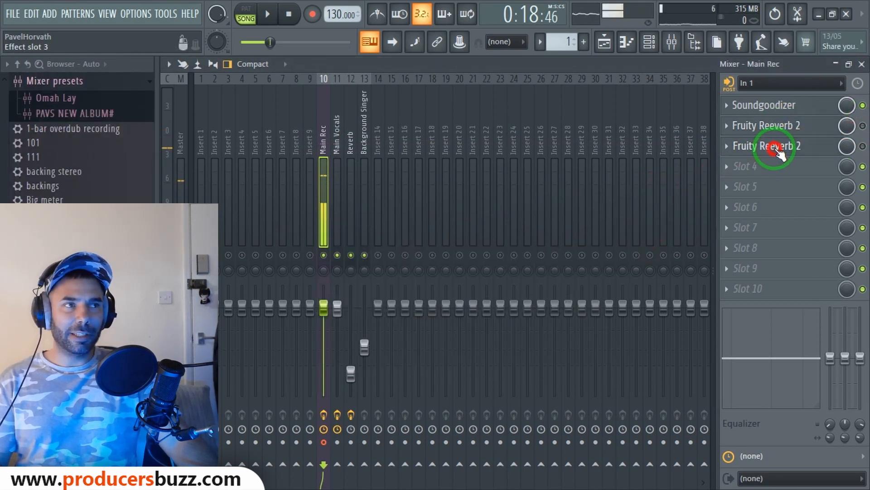
click(174, 127)
click(193, 180)
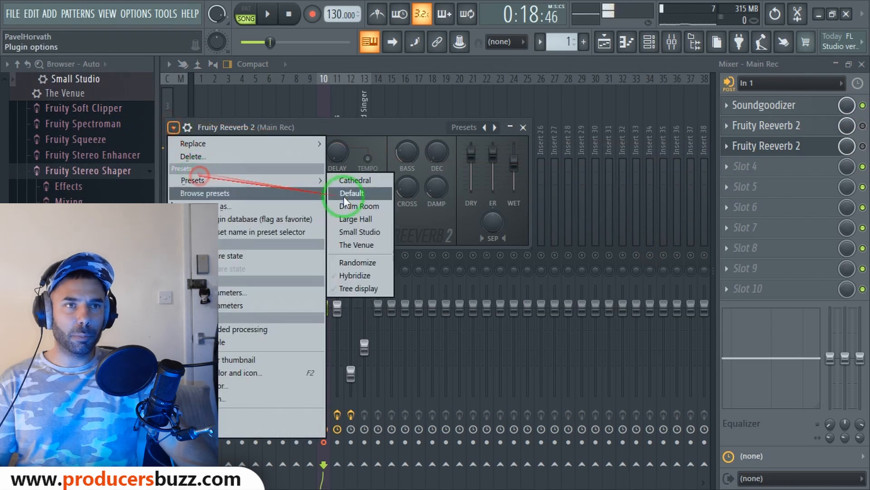
click(380, 233)
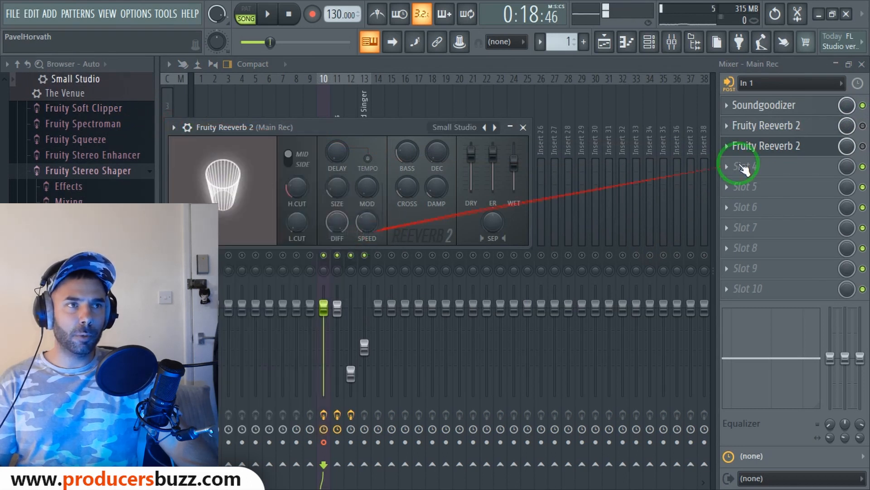
drag(847, 146, 843, 160)
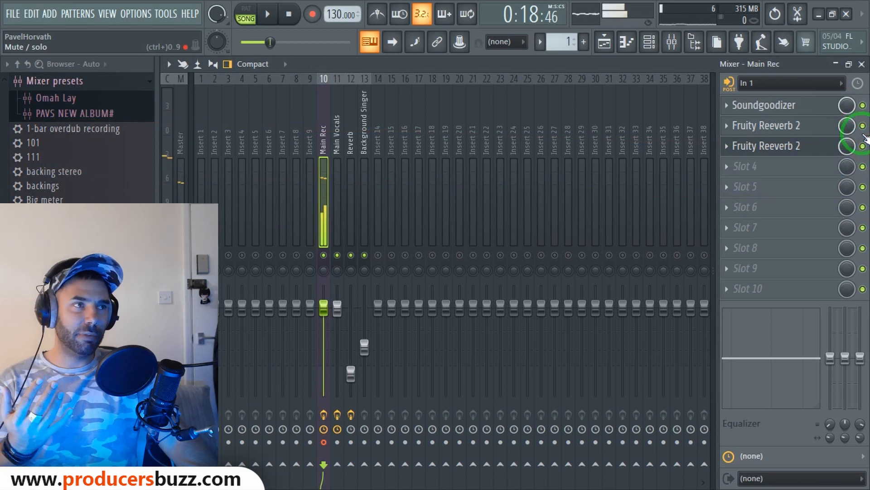
Replace Main Rec's first reverb with a fresh Fruity Reeverb 2
click(728, 134)
click(737, 142)
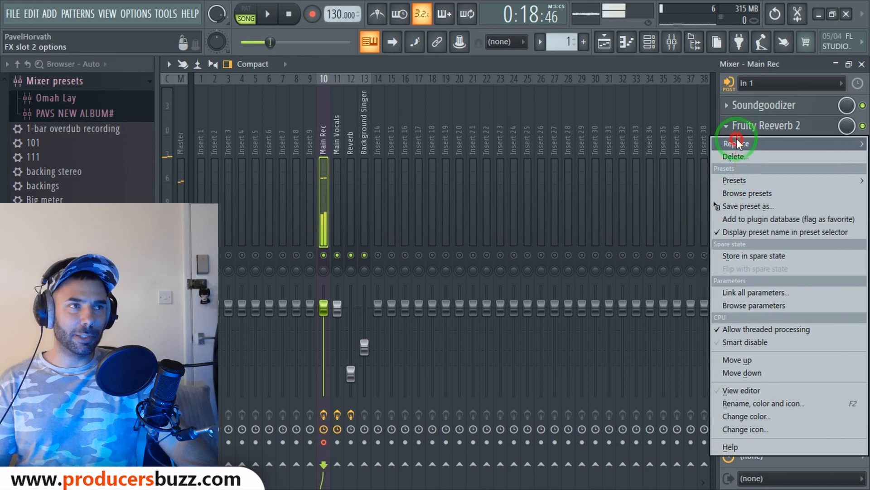
click(333, 271)
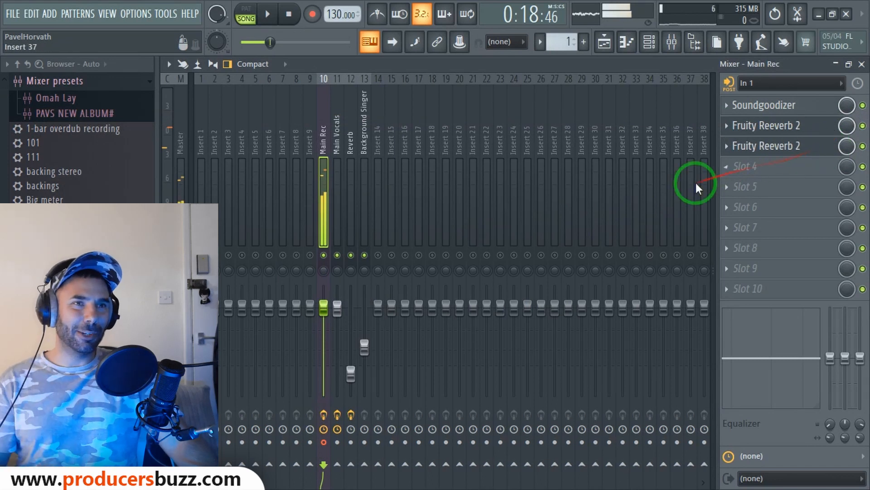
Reset Main Rec's volume to default, close the mixer, and set the song position to bar 11
mouse_move(325, 309)
mouse_down()
mouse_move(327, 325)
mouse_move(329, 315)
mouse_up()
right_click(330, 315)
click(359, 287)
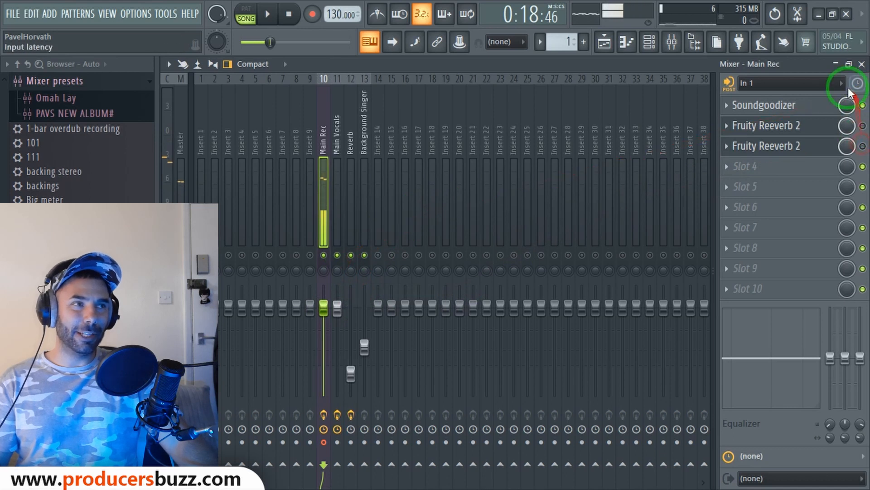
click(835, 64)
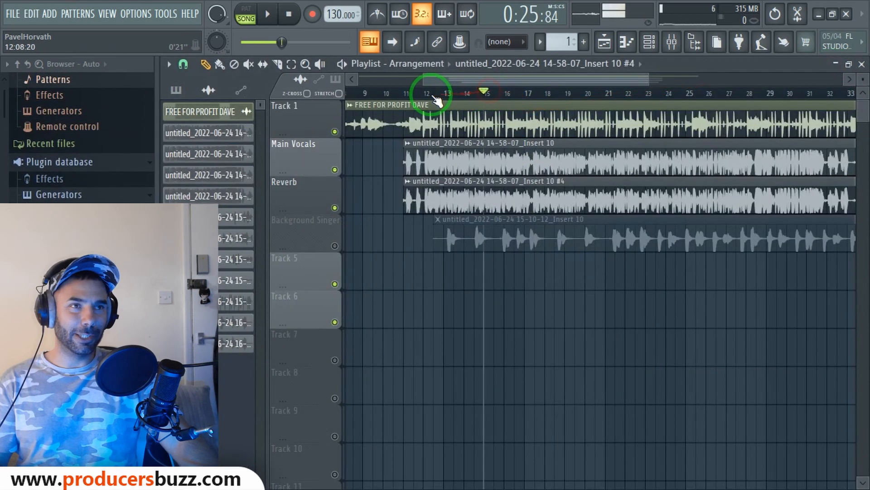
click(410, 93)
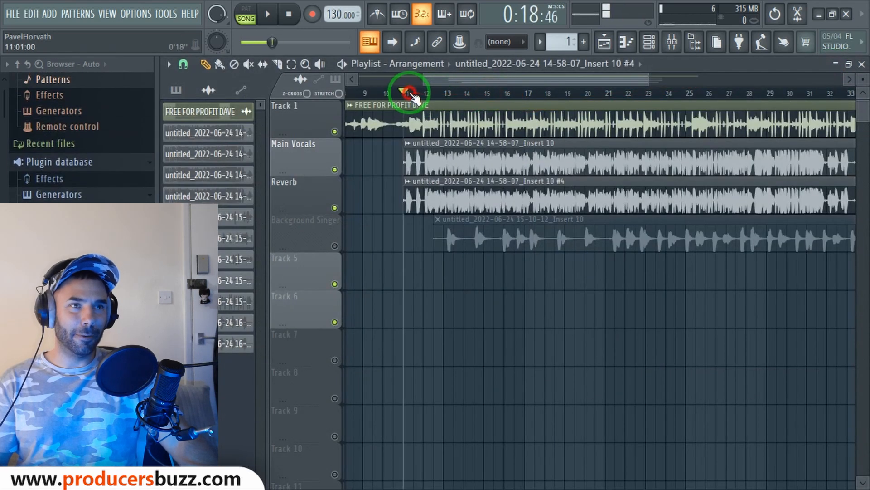
Play the song, unmute Background Singer, and lower its mixer level to about -10.9 dB
key(space)
click(335, 245)
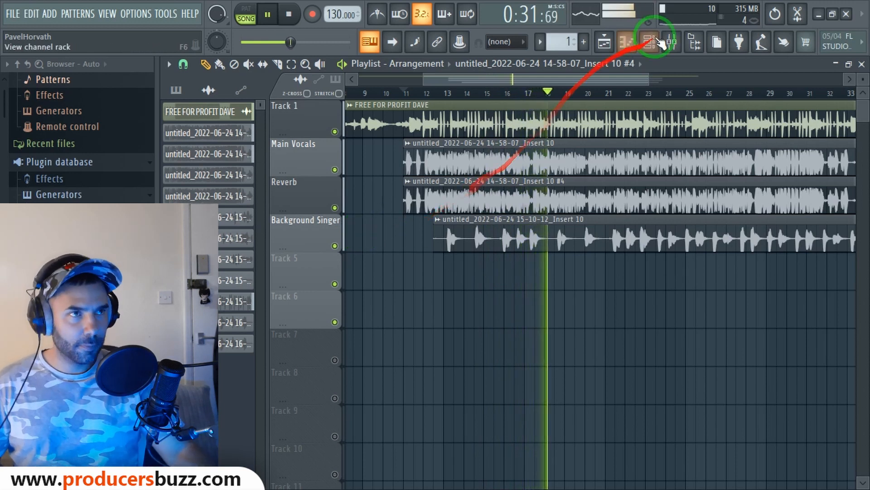
click(671, 41)
double_click(695, 383)
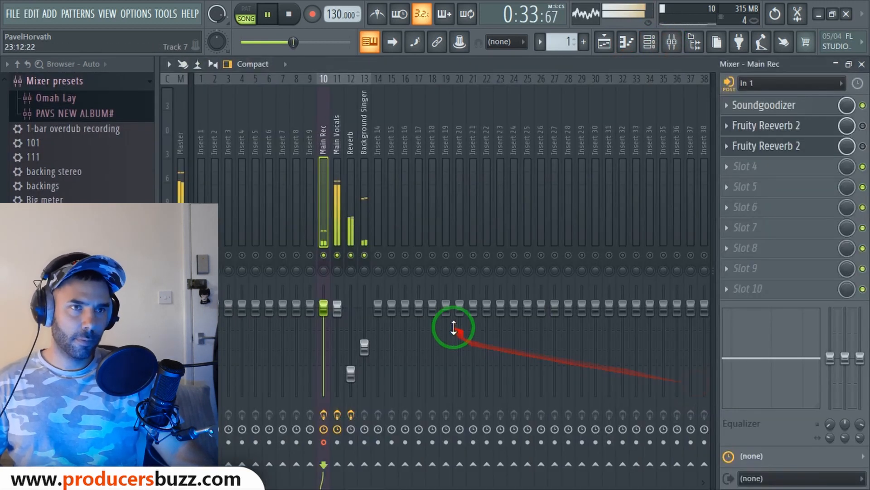
drag(365, 347, 366, 323)
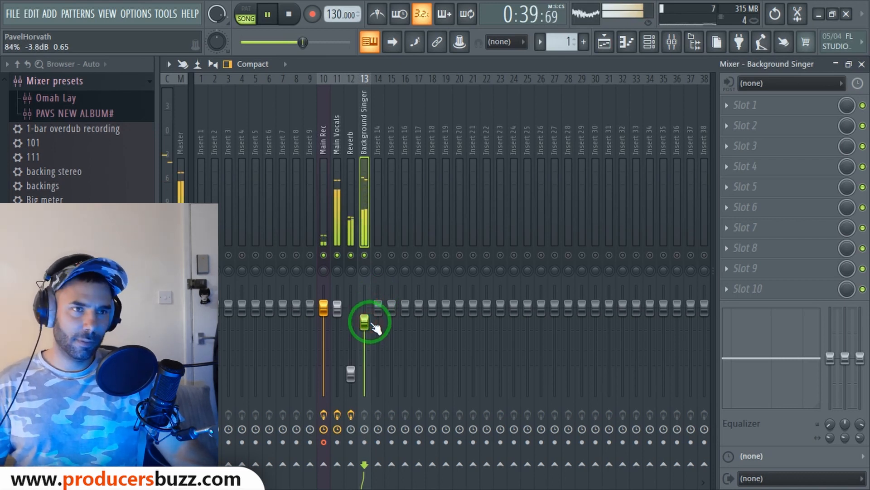
drag(373, 324, 367, 374)
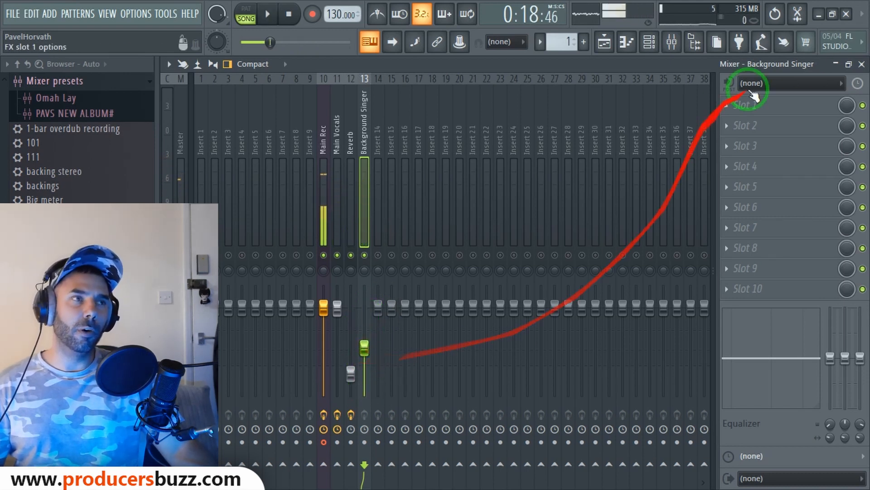
Glance at the arrangement, then bring the mixer back with the Main Rec insert selected
click(862, 64)
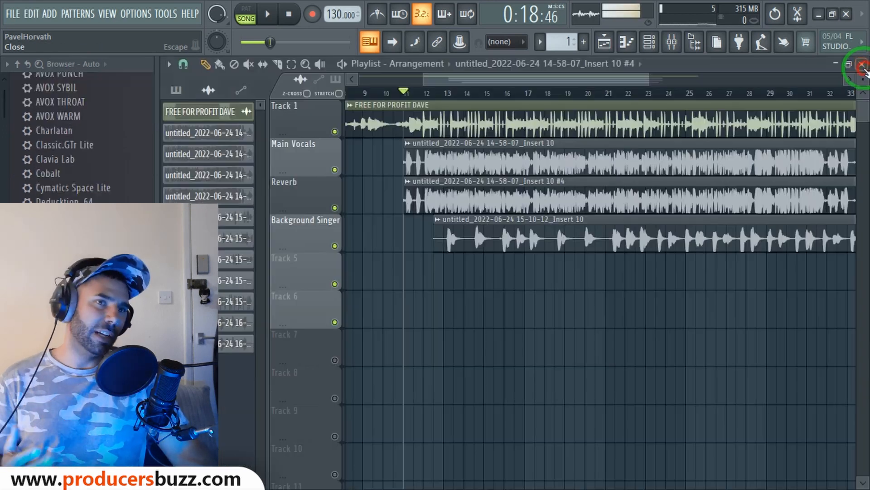
drag(648, 80, 666, 83)
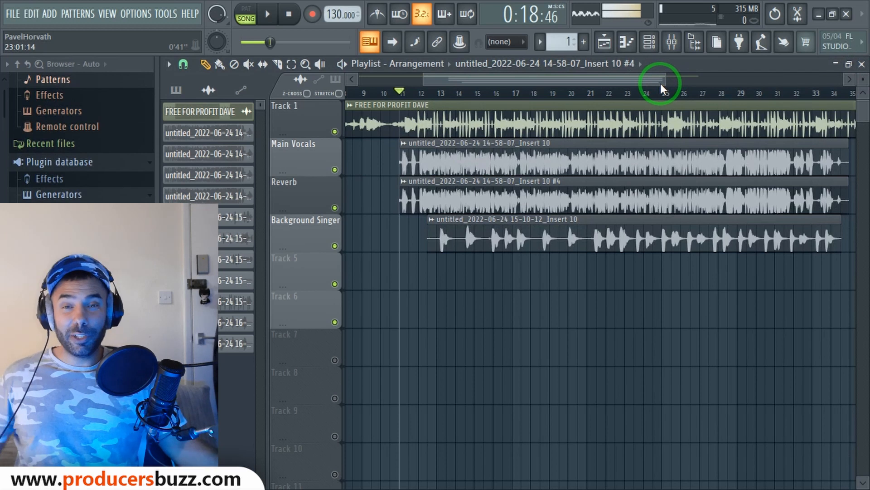
click(672, 42)
click(323, 138)
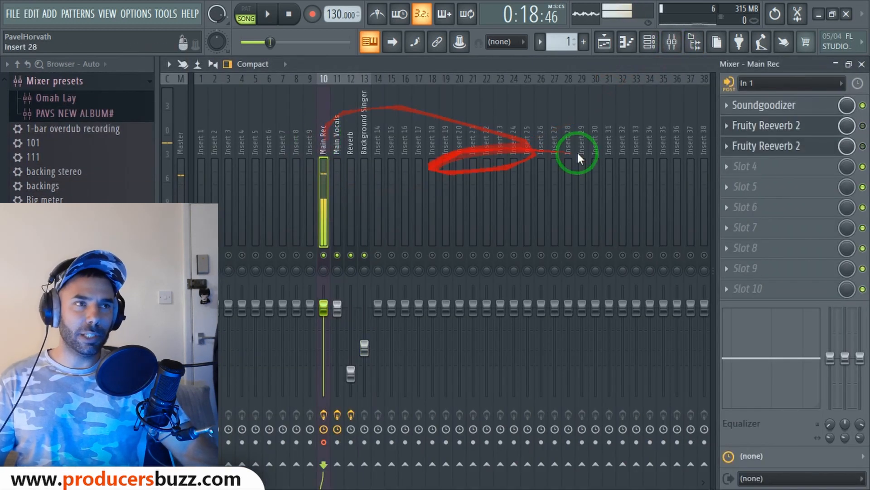
Save the Main Rec insert's state as a 'Main Rec' preset on the Desktop
right_click(322, 133)
click(372, 144)
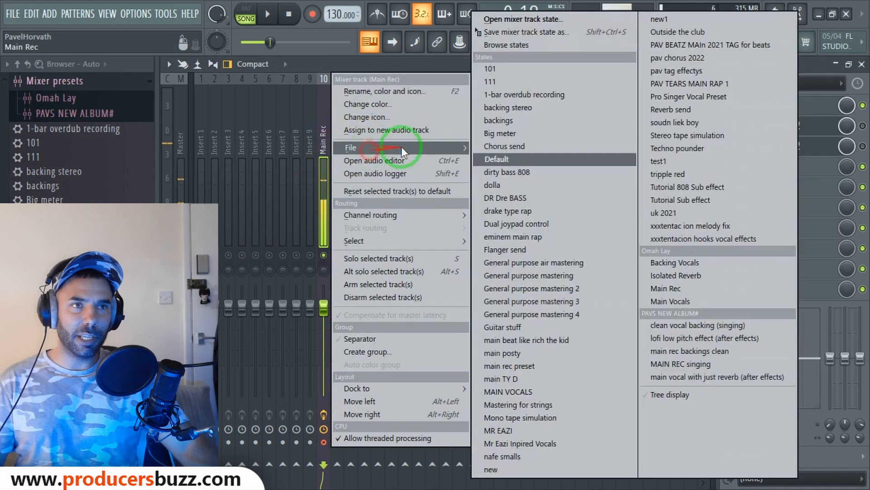
click(508, 34)
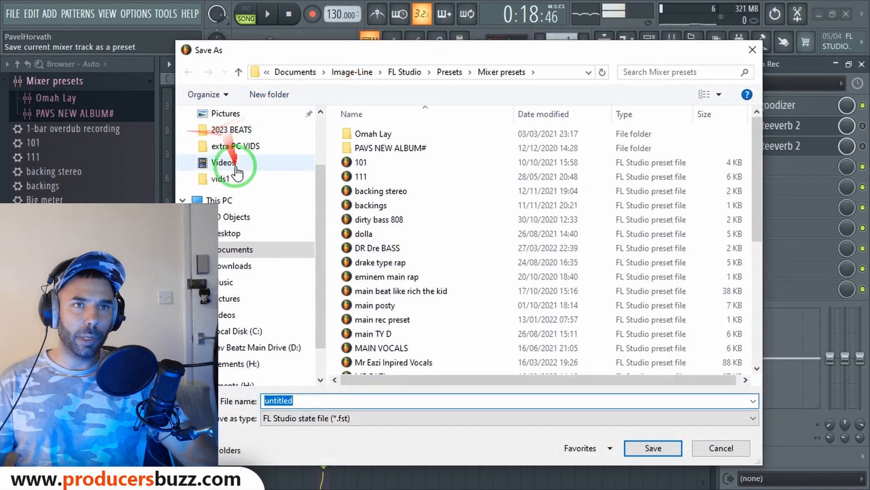
click(230, 233)
click(359, 398)
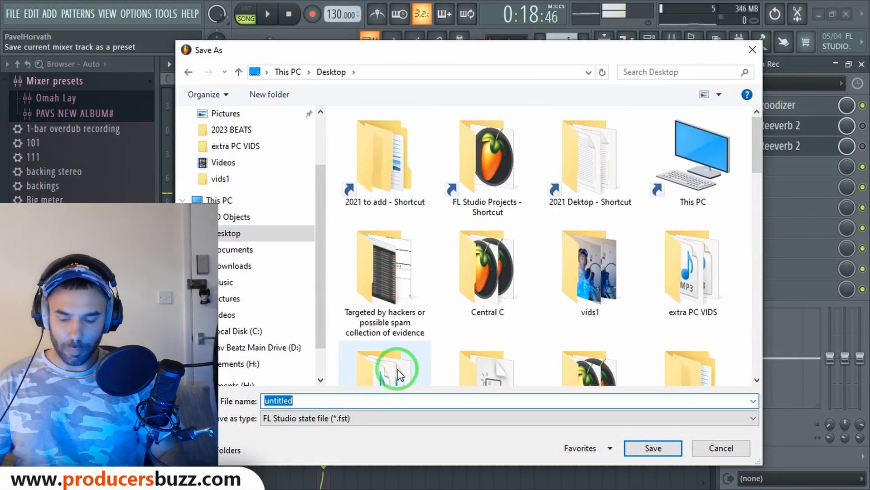
text(Main Rec)
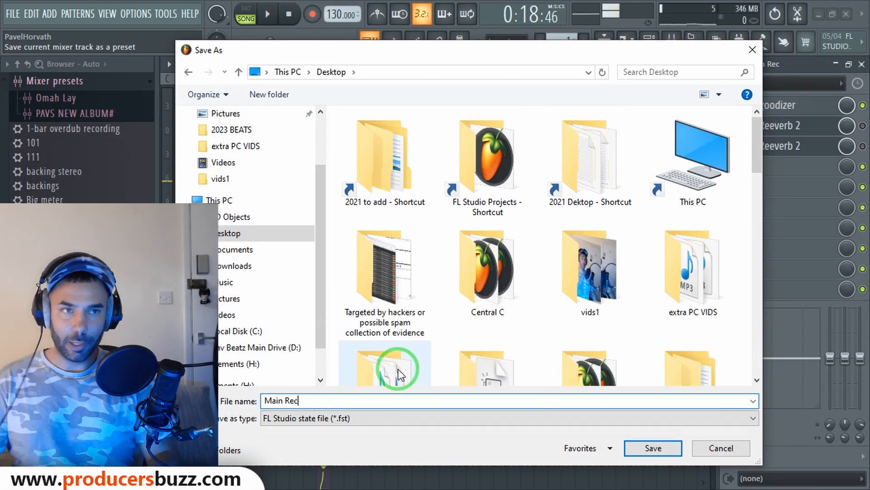
key(Return)
Load the Main Rec mixer-state preset onto empty insert 49
drag(744, 180, 455, 200)
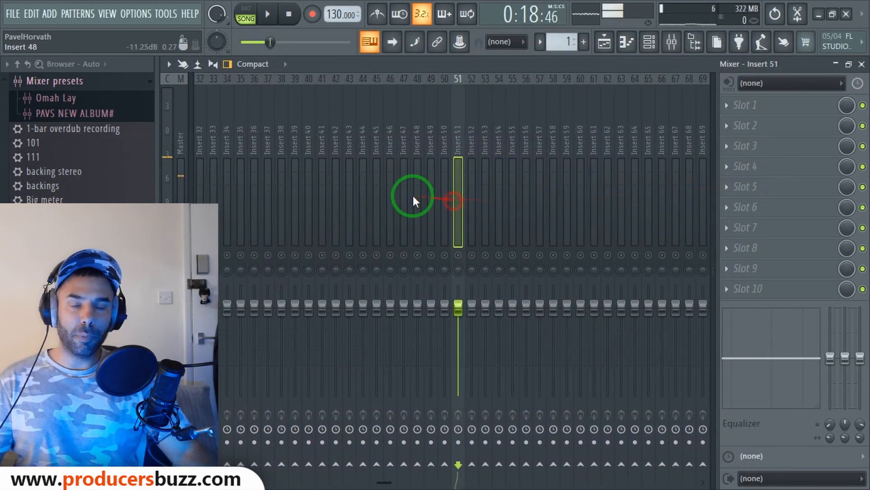
right_click(431, 134)
mouse_move(474, 148)
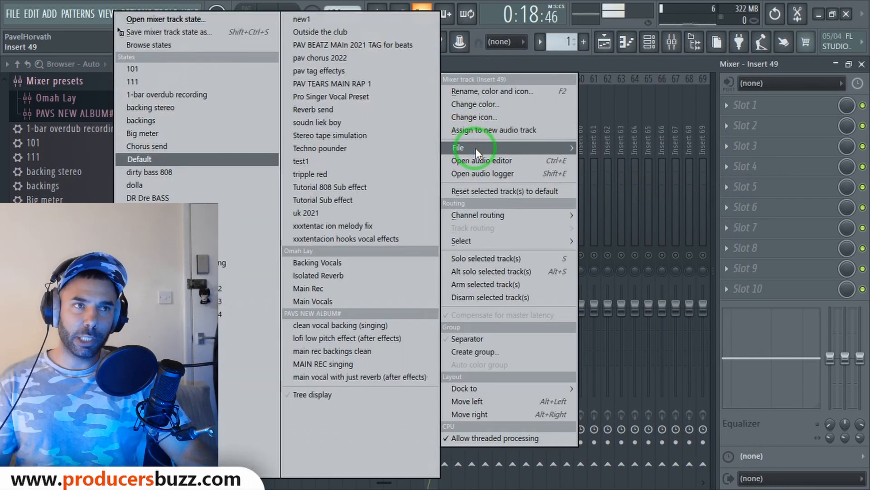
click(161, 18)
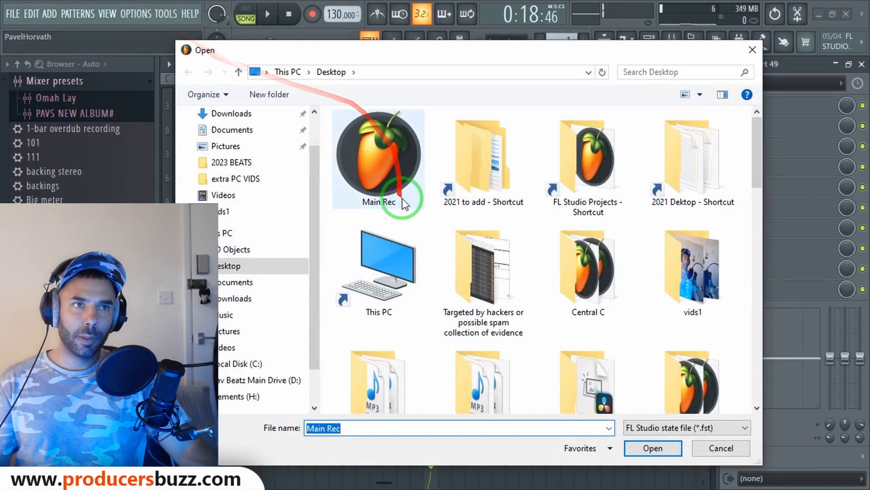
click(358, 194)
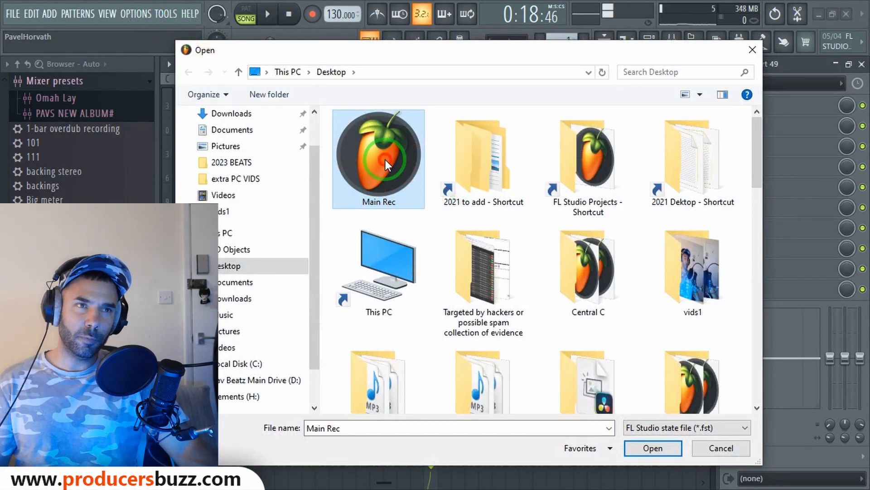
double_click(413, 192)
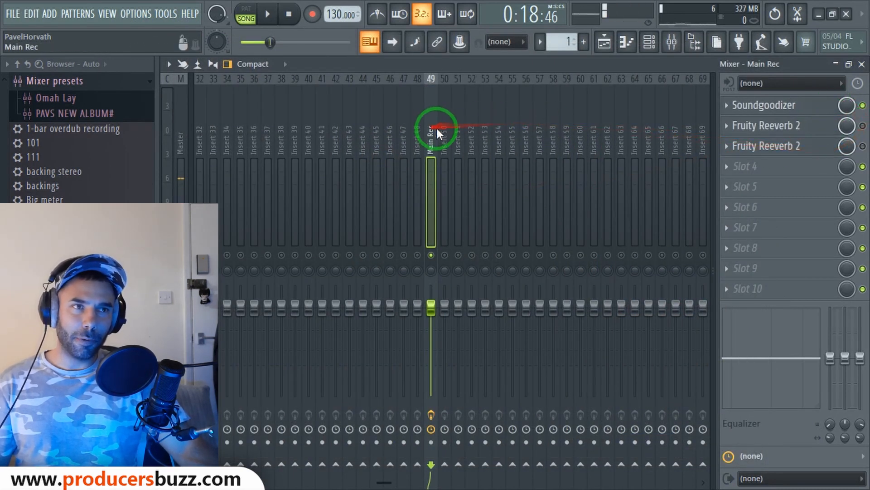
drag(543, 146, 322, 146)
Save the Main Vocals insert's state as a 'Main Vocals#' preset on the Desktop
right_click(326, 135)
click(374, 146)
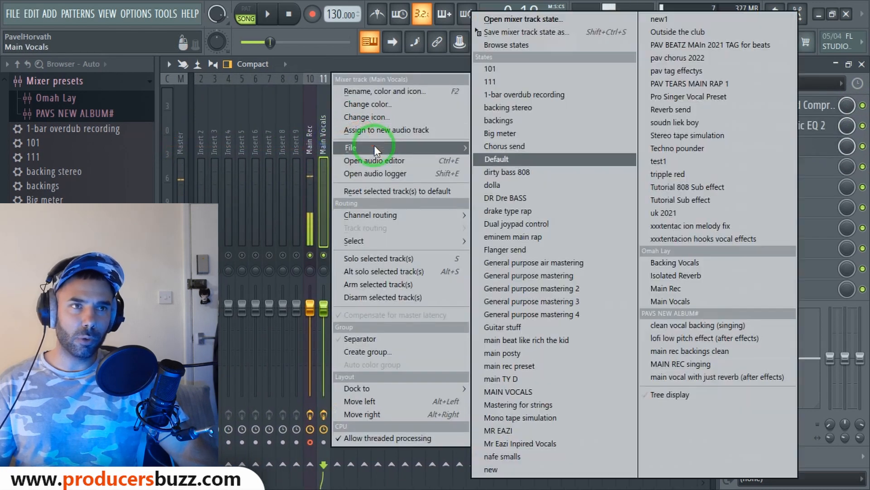
click(521, 32)
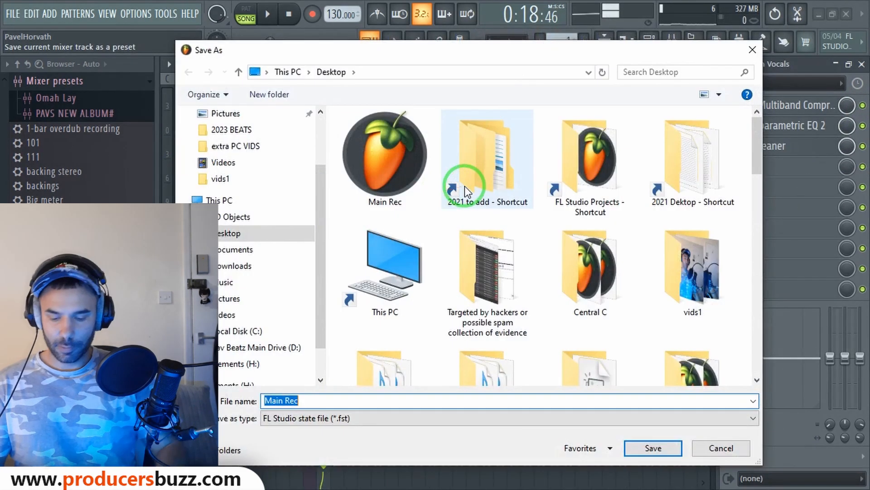
text(Main Vocals#)
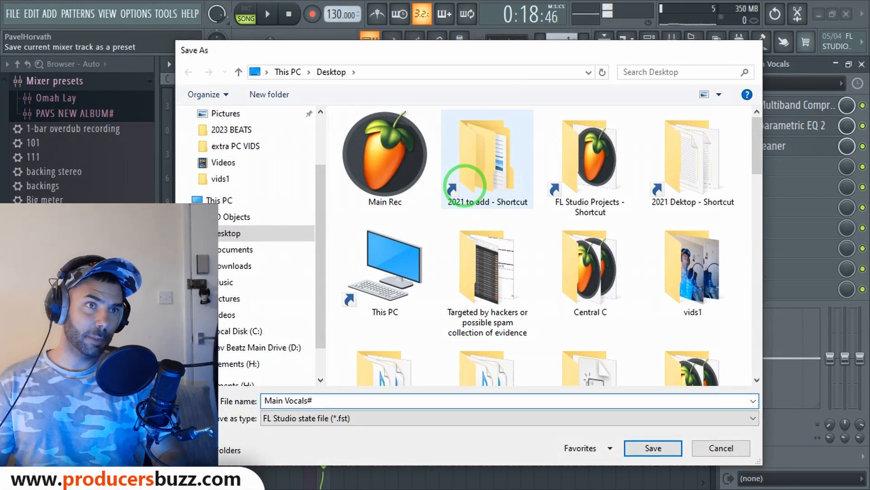
key(Return)
Load the Main Vocals# mixer-state preset onto empty insert 50
drag(433, 107, 513, 121)
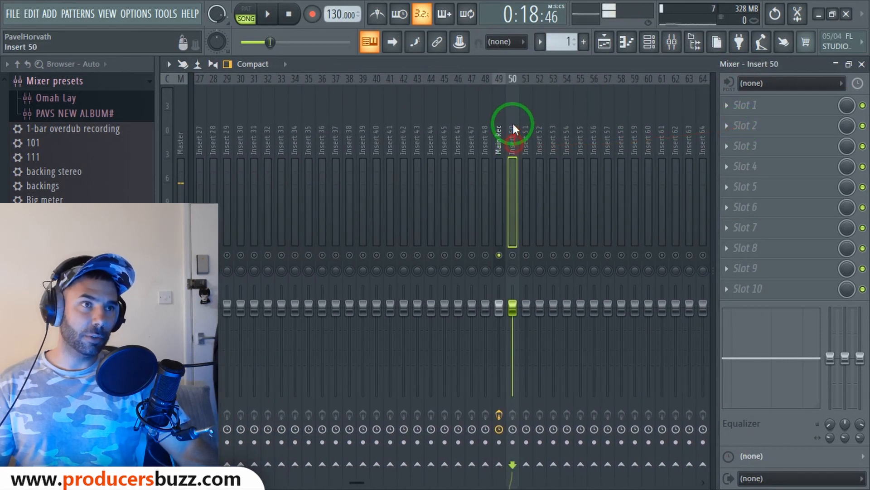
right_click(512, 122)
mouse_move(542, 147)
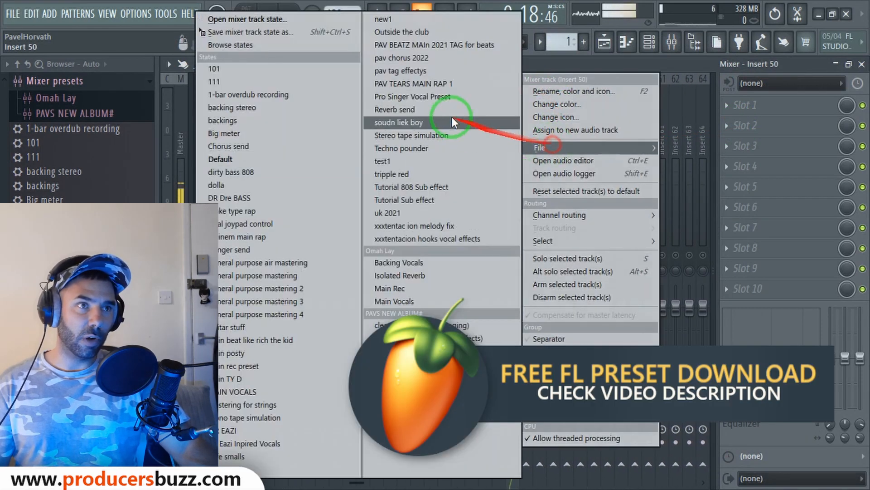
click(294, 44)
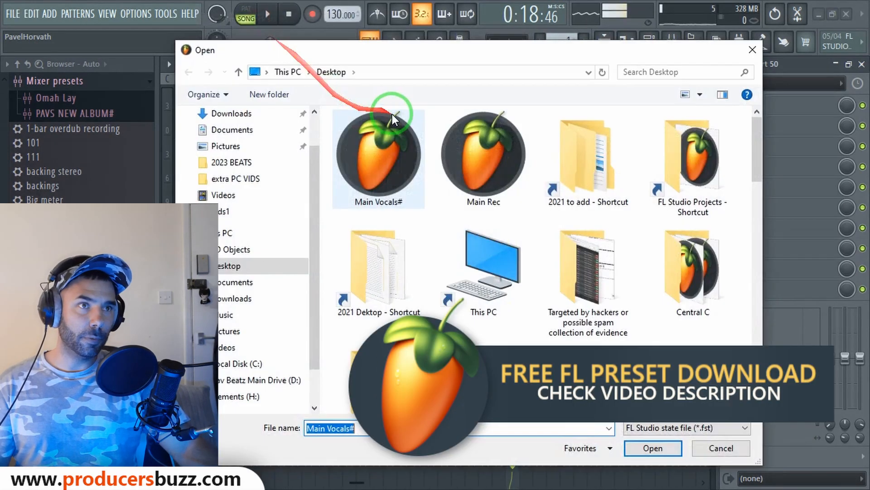
click(403, 188)
double_click(393, 162)
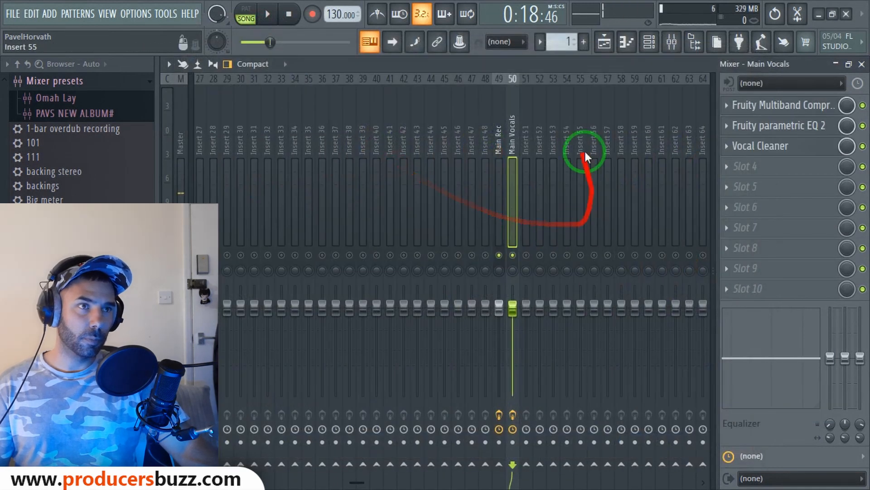
drag(514, 215, 339, 222)
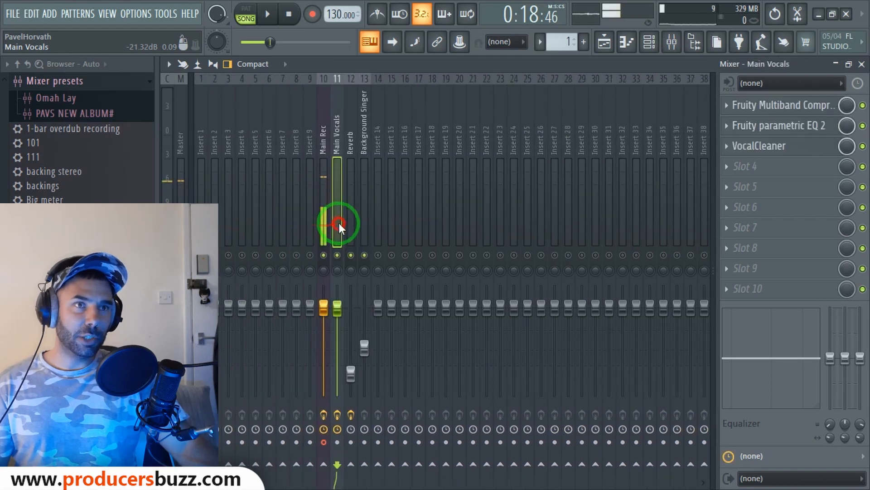
Send the Main Vocals clip to mixer insert 50 and confirm the target insert
click(862, 64)
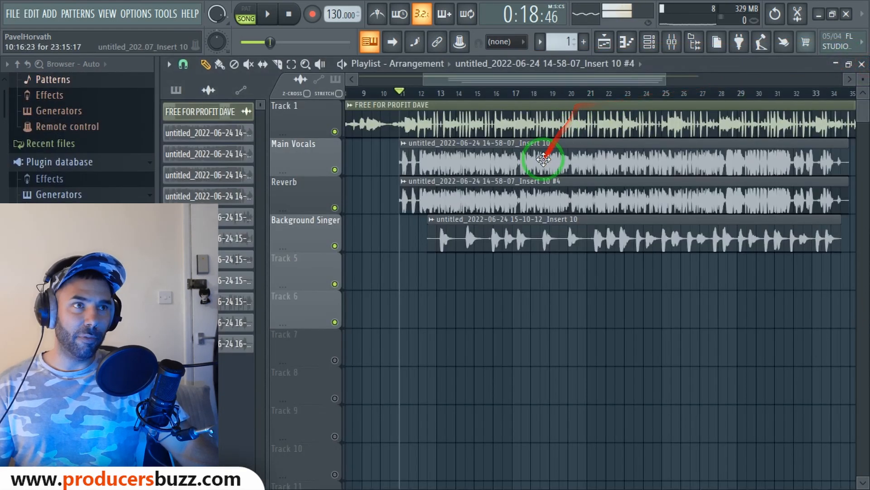
double_click(542, 161)
drag(661, 270, 710, 77)
click(672, 42)
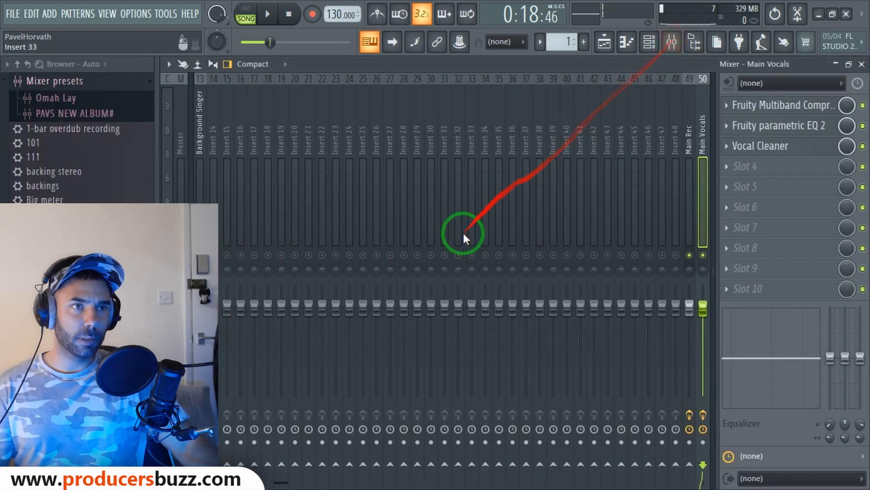
click(612, 189)
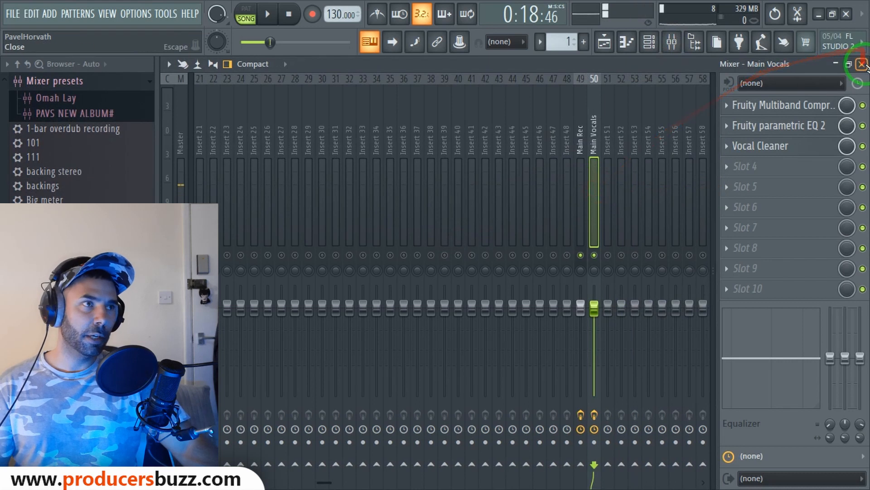
click(862, 64)
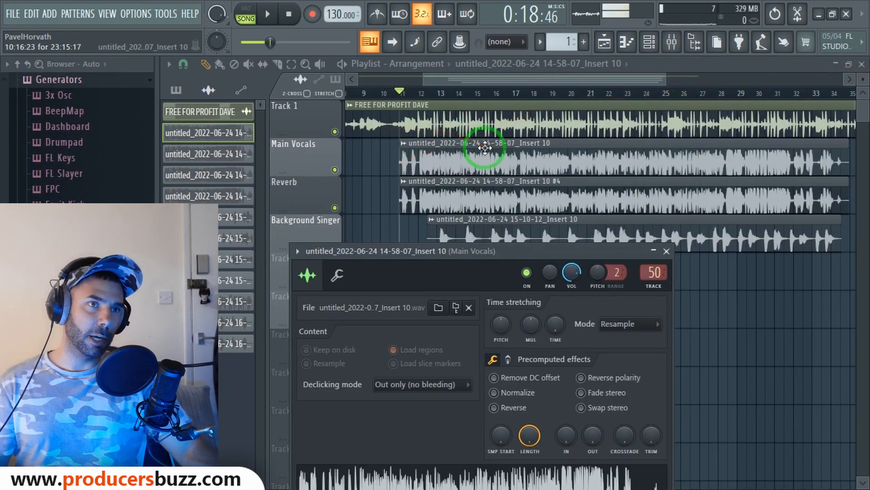
Play the song, briefly try insert 51, and settle the clip back on insert 50
key(space)
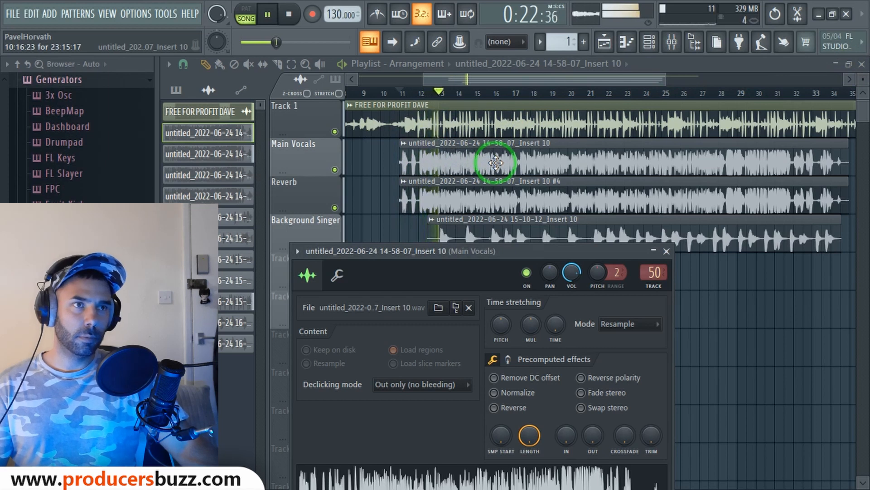
key(space)
drag(653, 273, 653, 271)
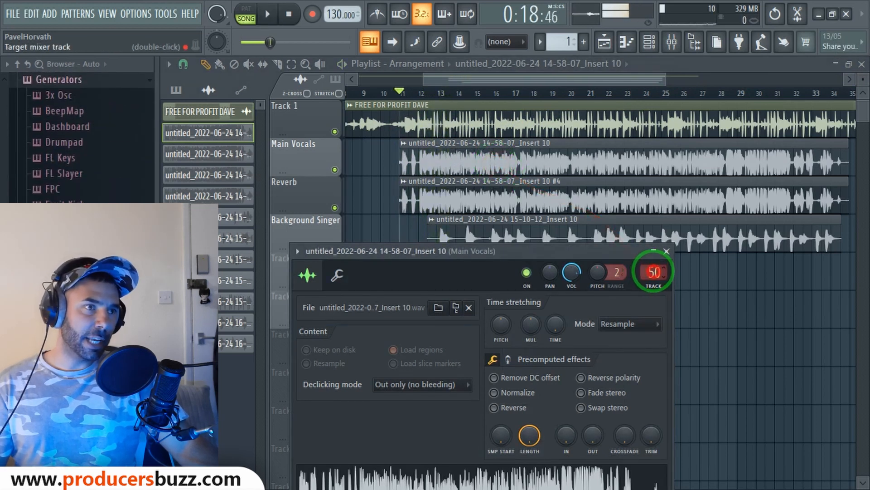
key(space)
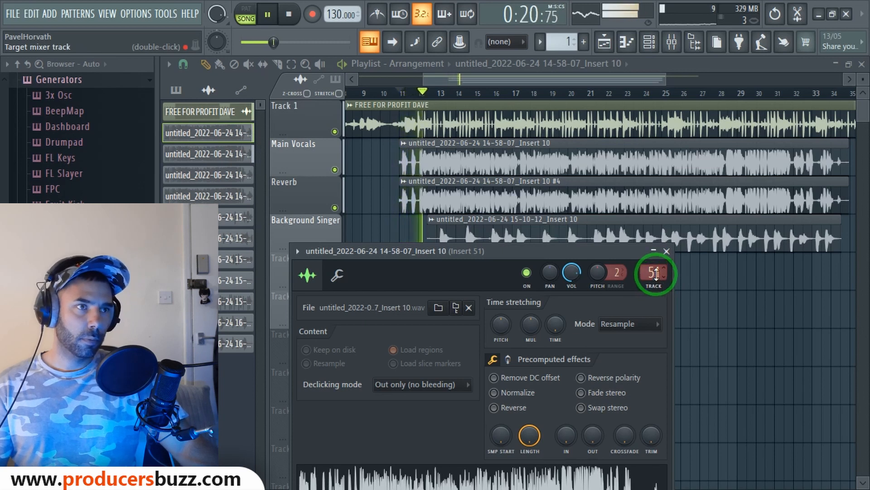
click(655, 273)
drag(655, 273, 655, 272)
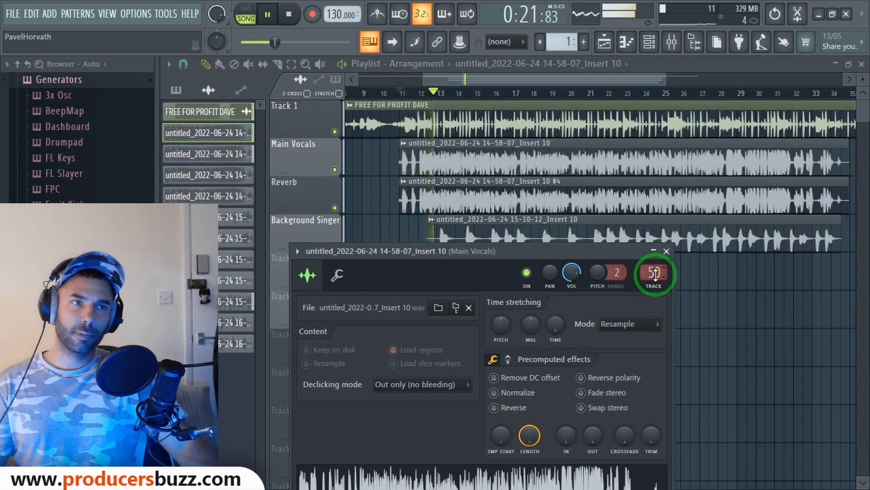
key(space)
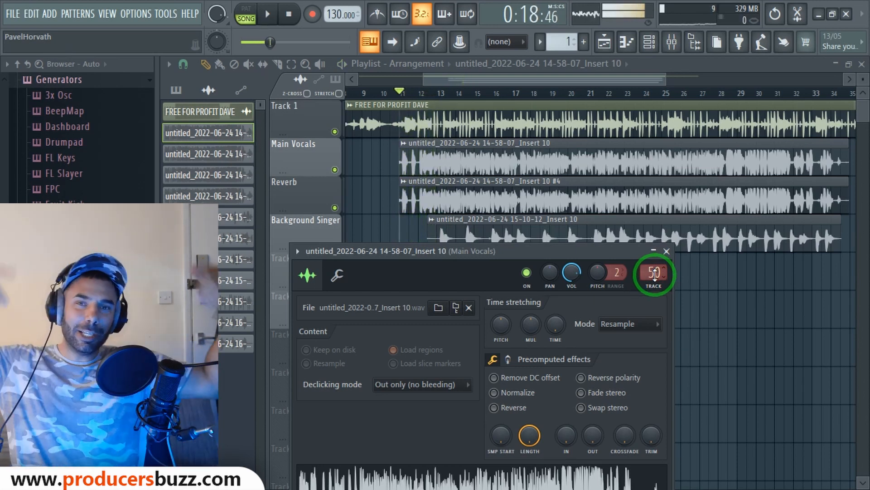